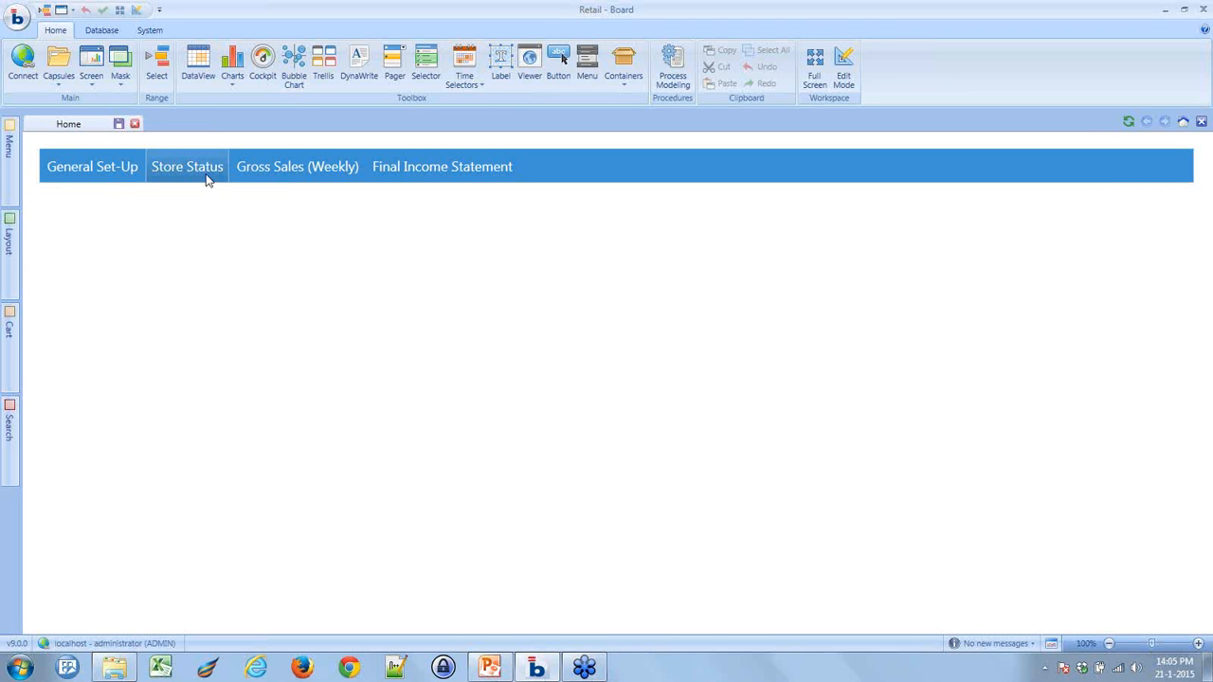
- Try to open the Store Settings screen from the Store Status group, and switch the workspace from edit mode to play mode
click(207, 177)
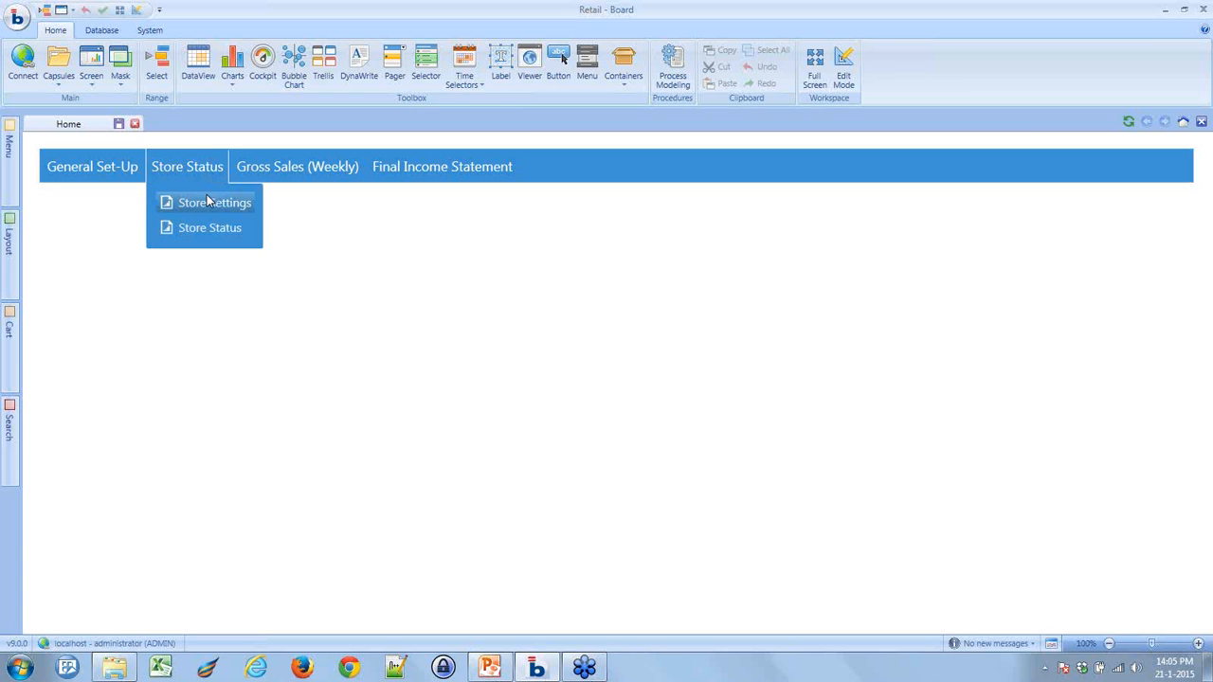
click(207, 194)
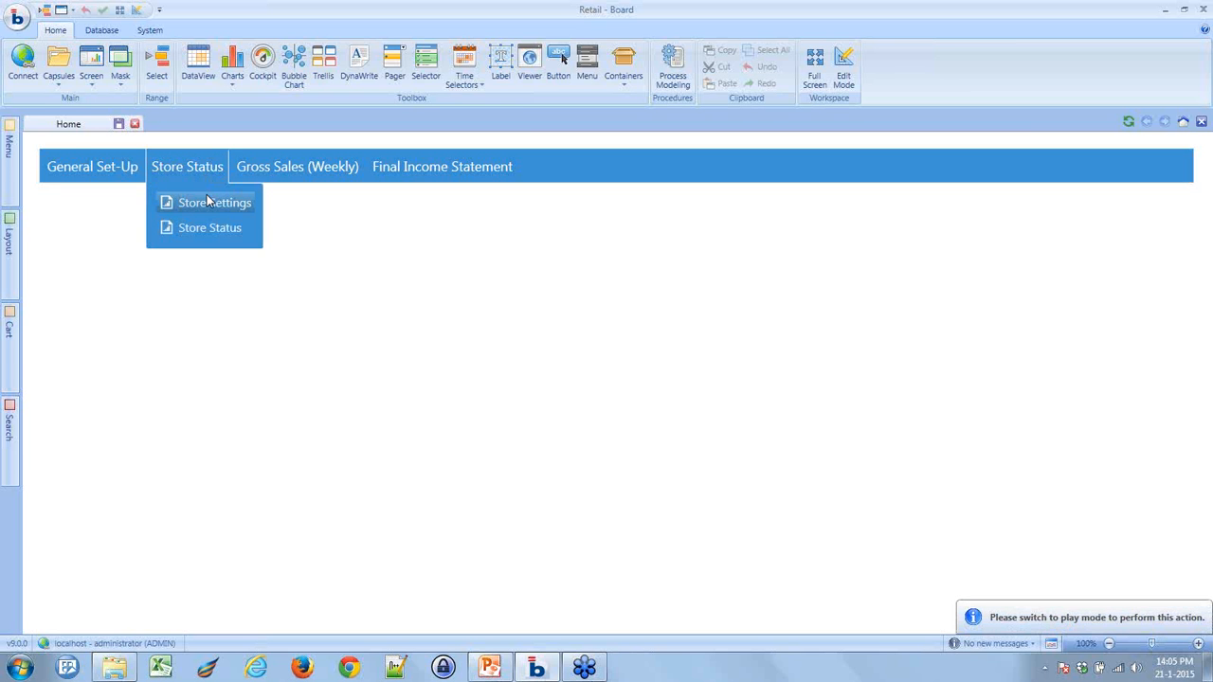
key(F4)
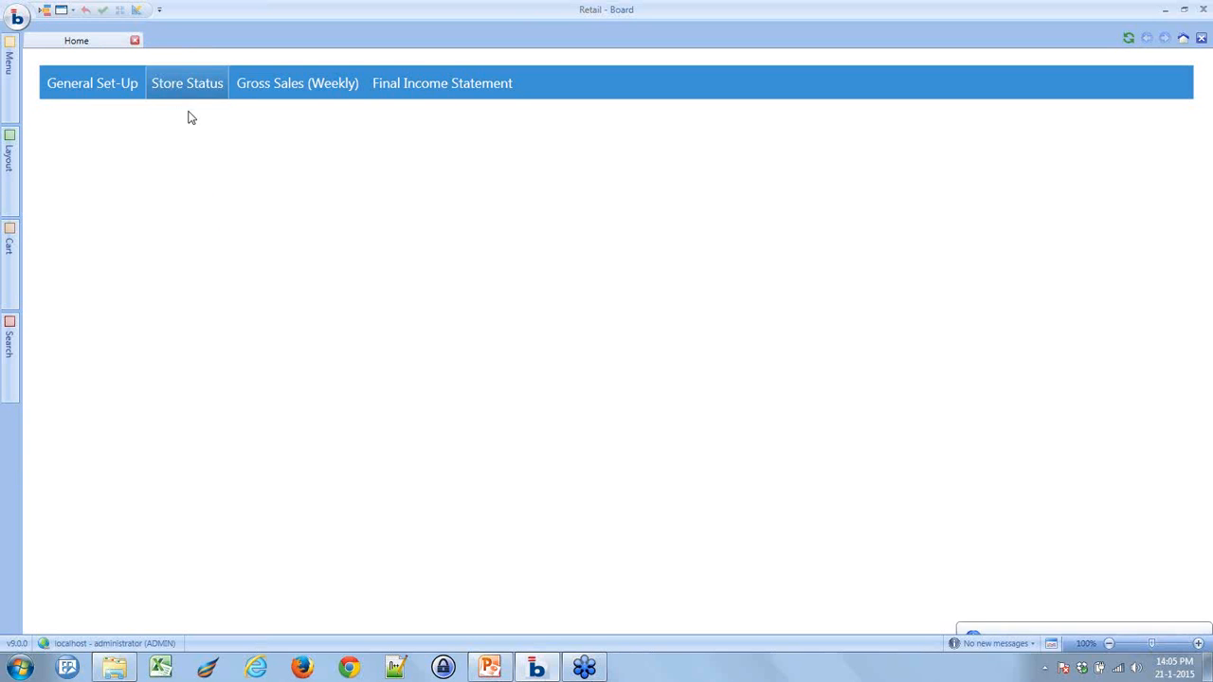
- Close the Retail capsule, reopen it from the recent documents and open its Store Settings screen
click(134, 41)
click(17, 17)
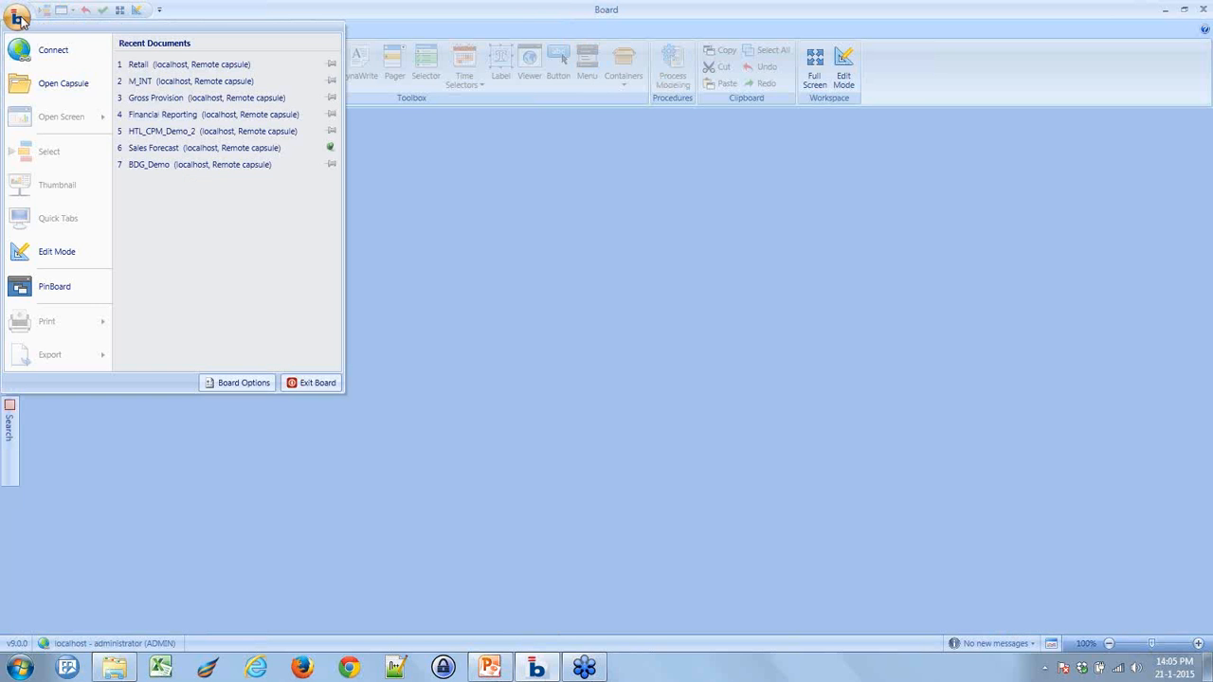
click(137, 64)
mouse_move(171, 87)
click(189, 119)
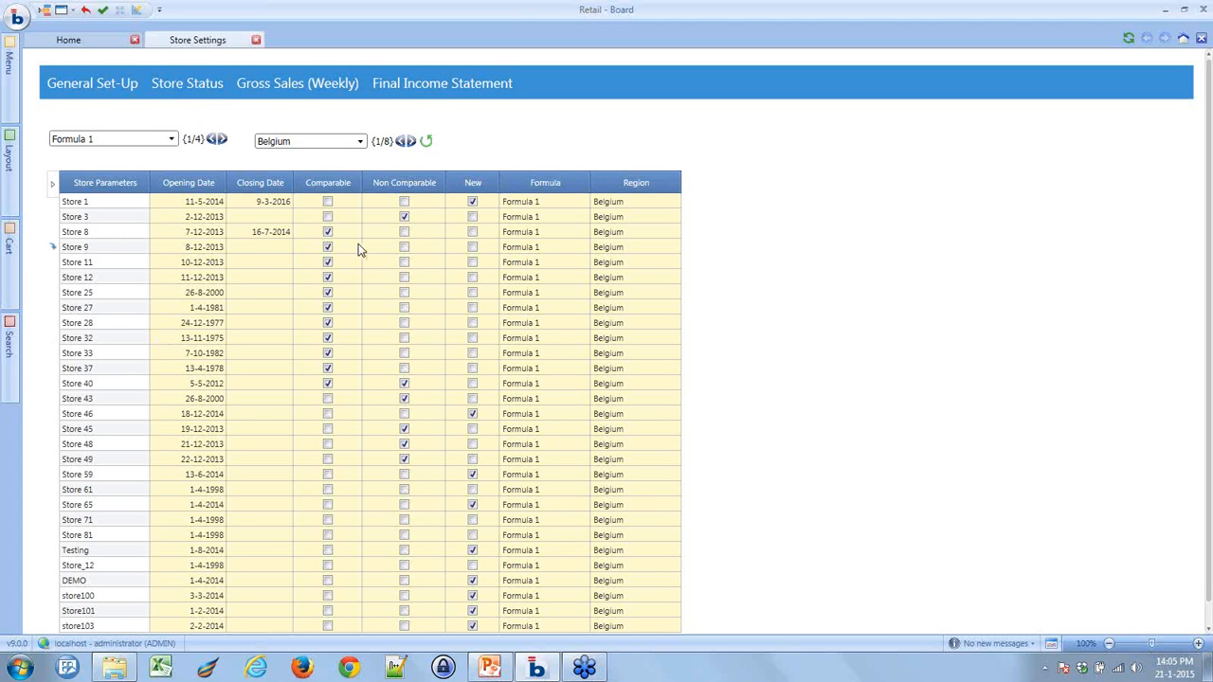
- Start a new member in the Stores entity with code store104 and description store104
click(326, 262)
click(54, 187)
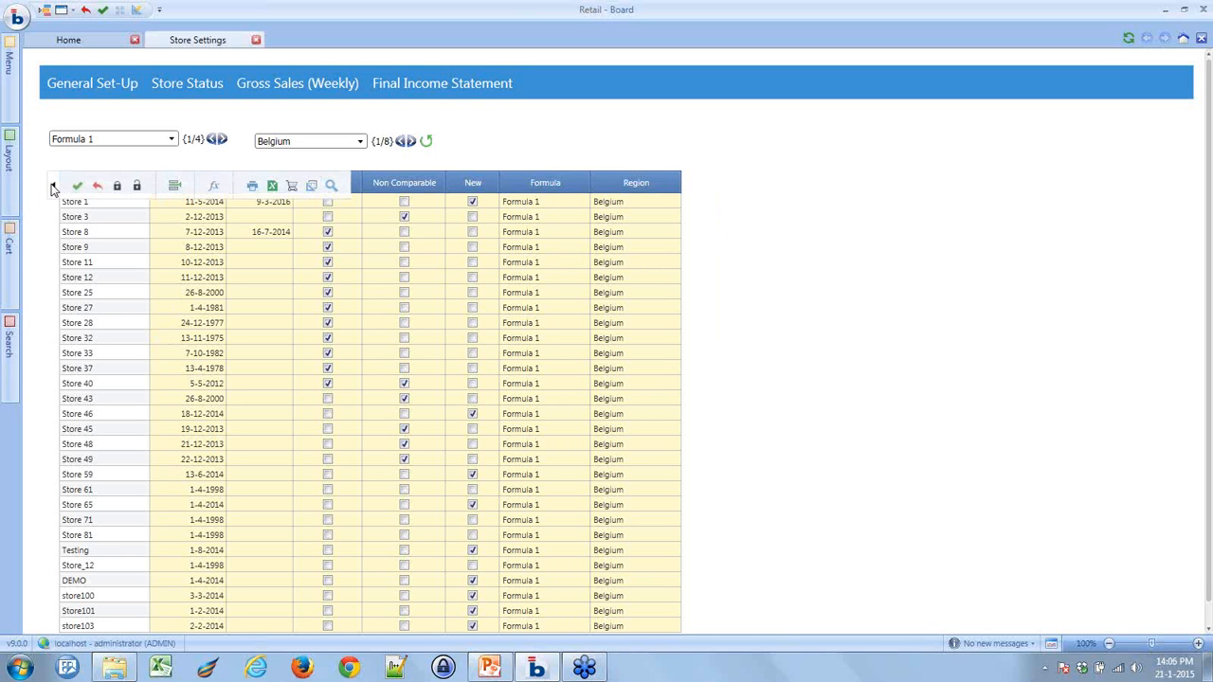
click(174, 187)
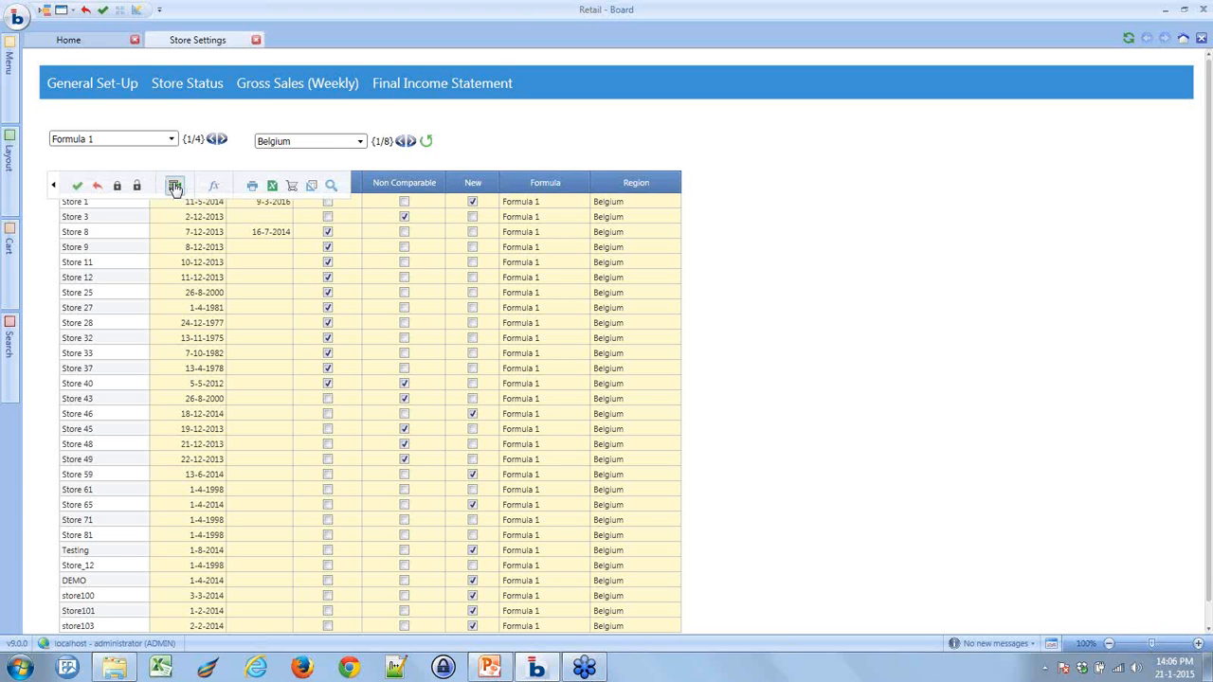
text(s)
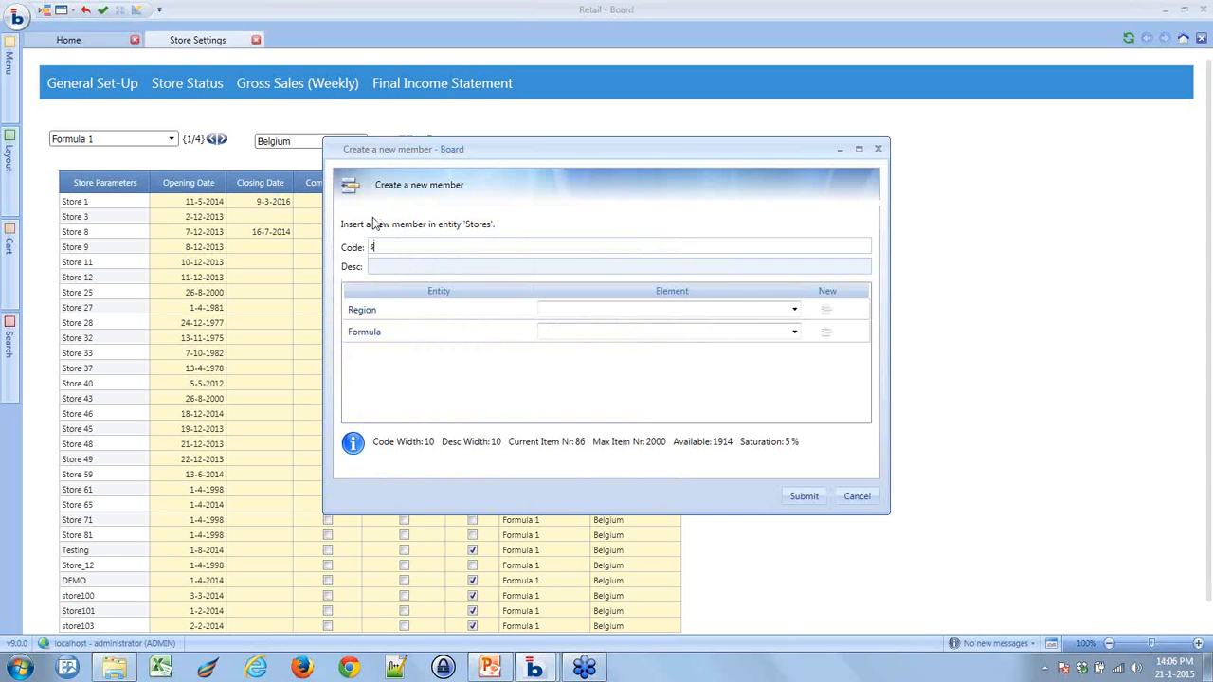
text(tore_10)
key(BackSpace)
key(BackSpace)
key(BackSpace)
text(10)
key(BackSpace)
text(04)
key(Tab)
text(st)
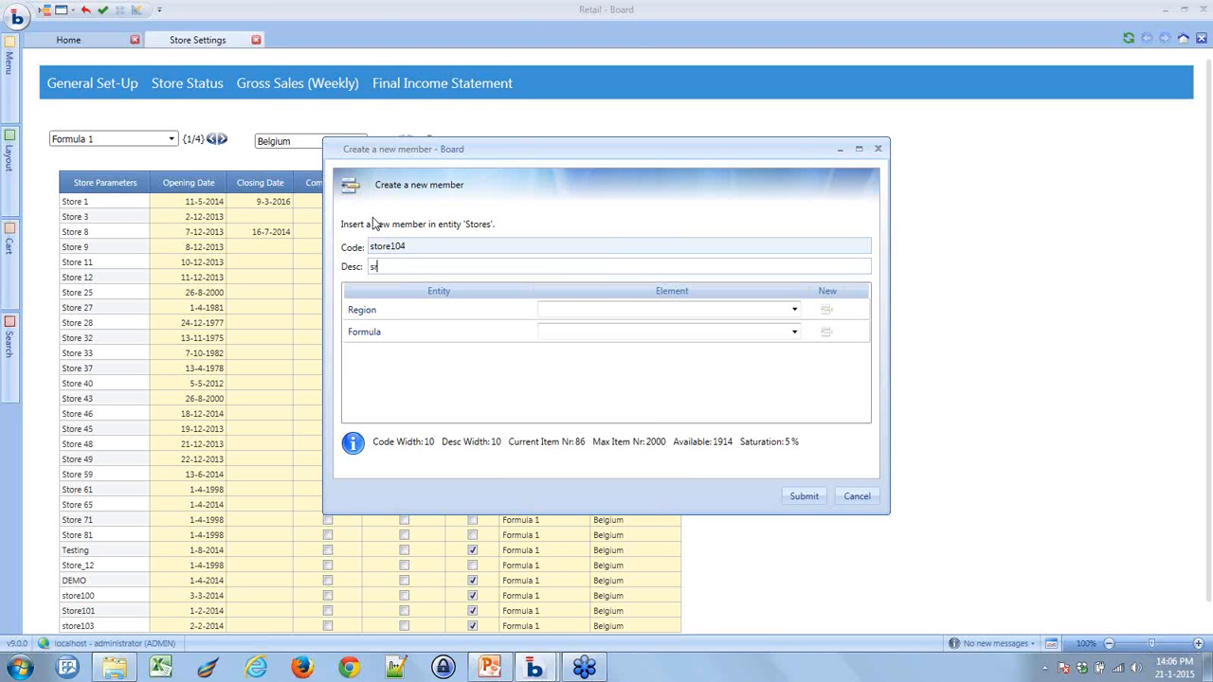
text(ore104)
- Assign the new store to region L210 Belgium and formula H300_OFF Formula 1, and submit it
click(794, 309)
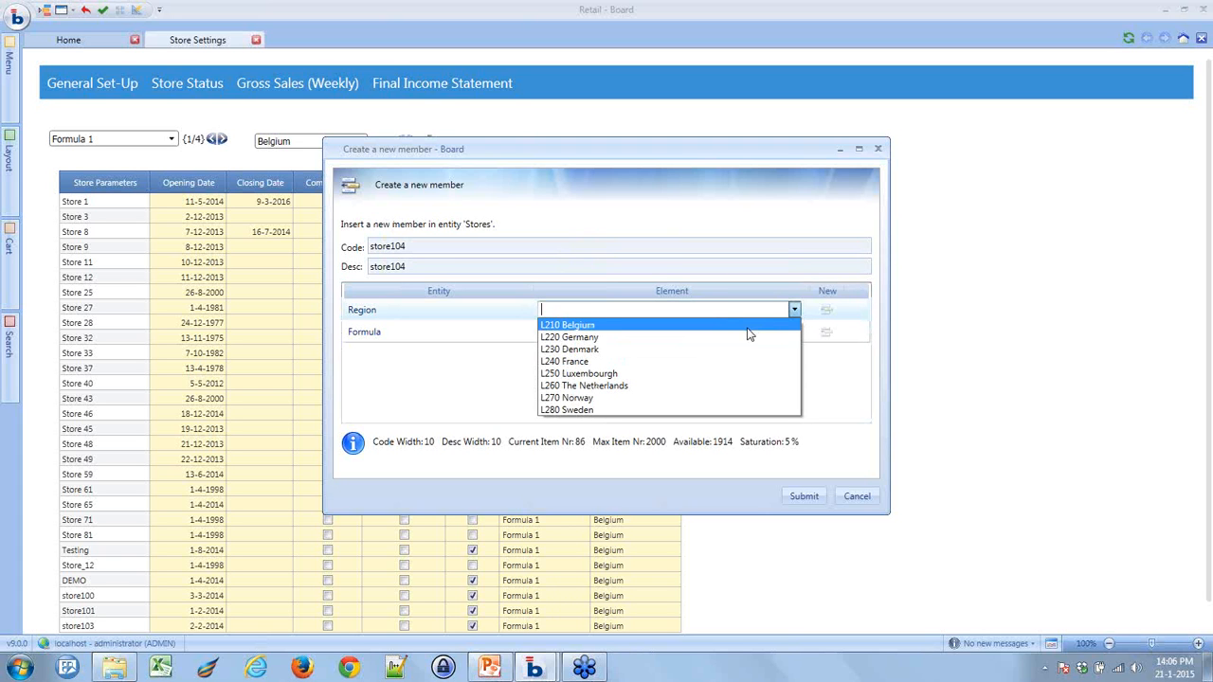
click(748, 326)
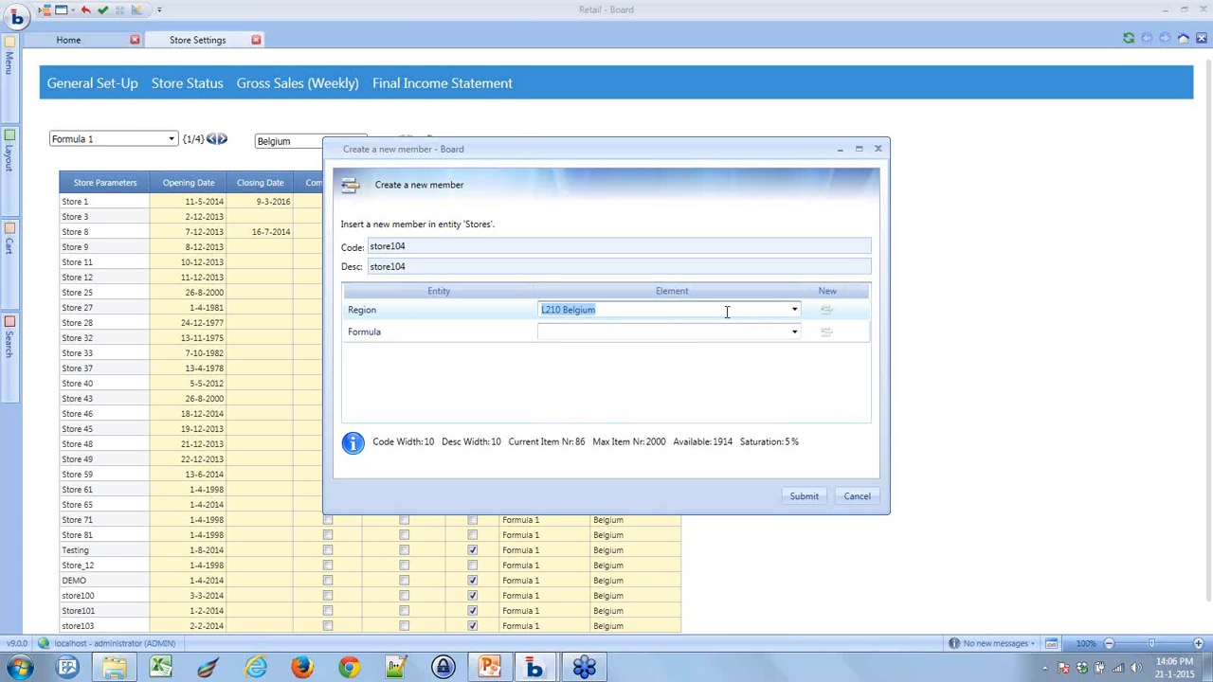
click(795, 332)
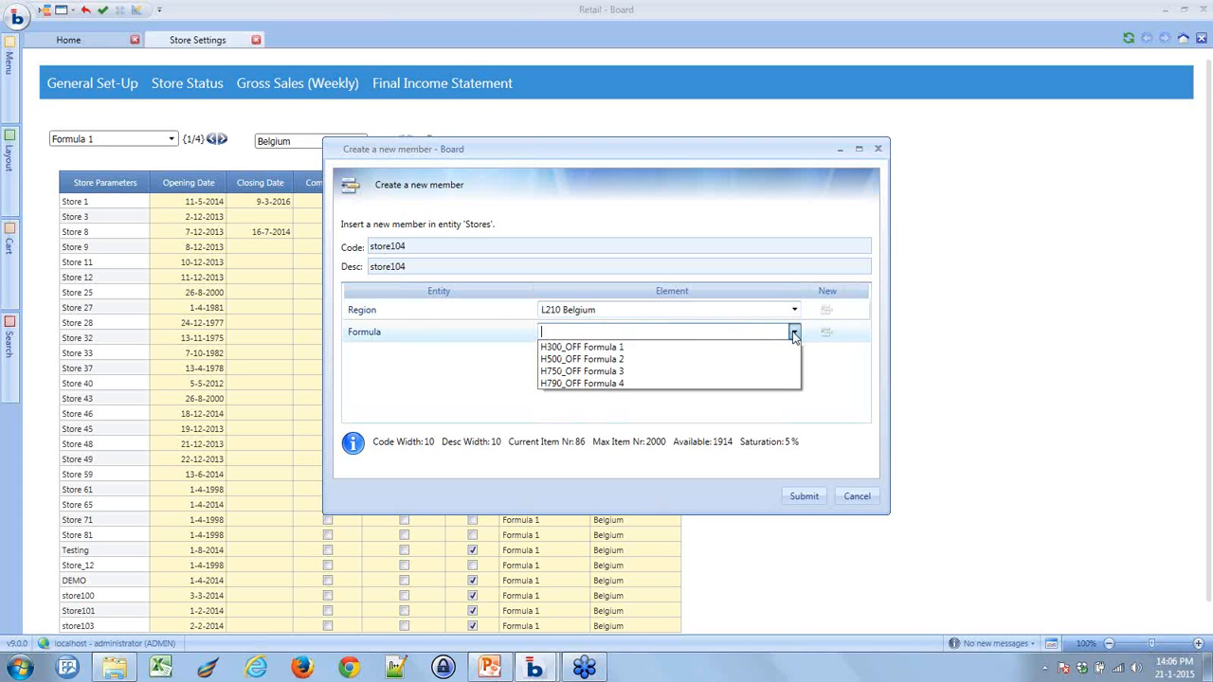
click(753, 347)
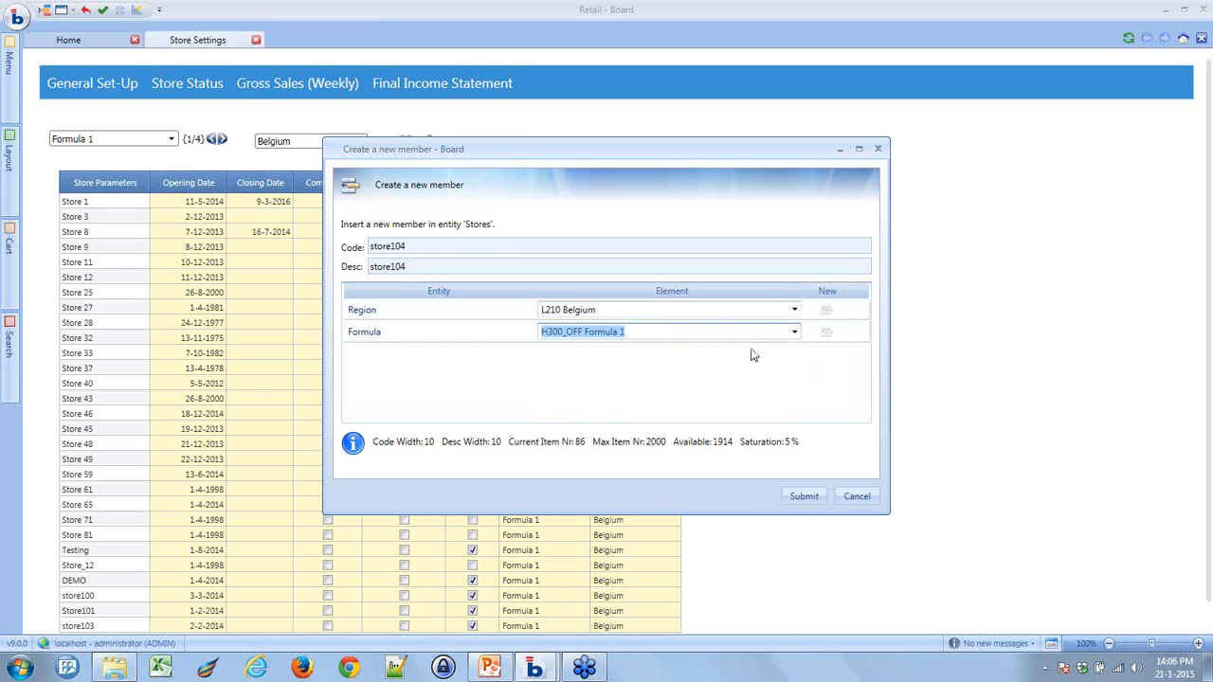
click(804, 497)
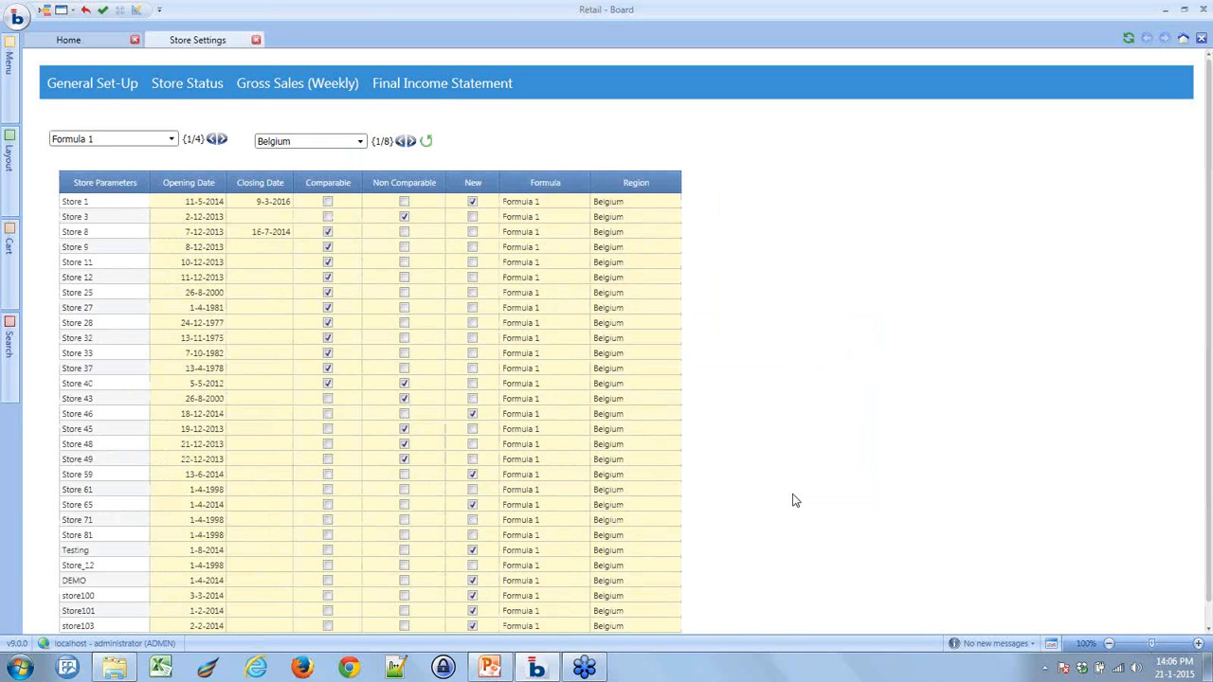
- Mark store104 as New, set its opening date to 2-2-2014 and save the data entry
scroll(772, 437, down, 1)
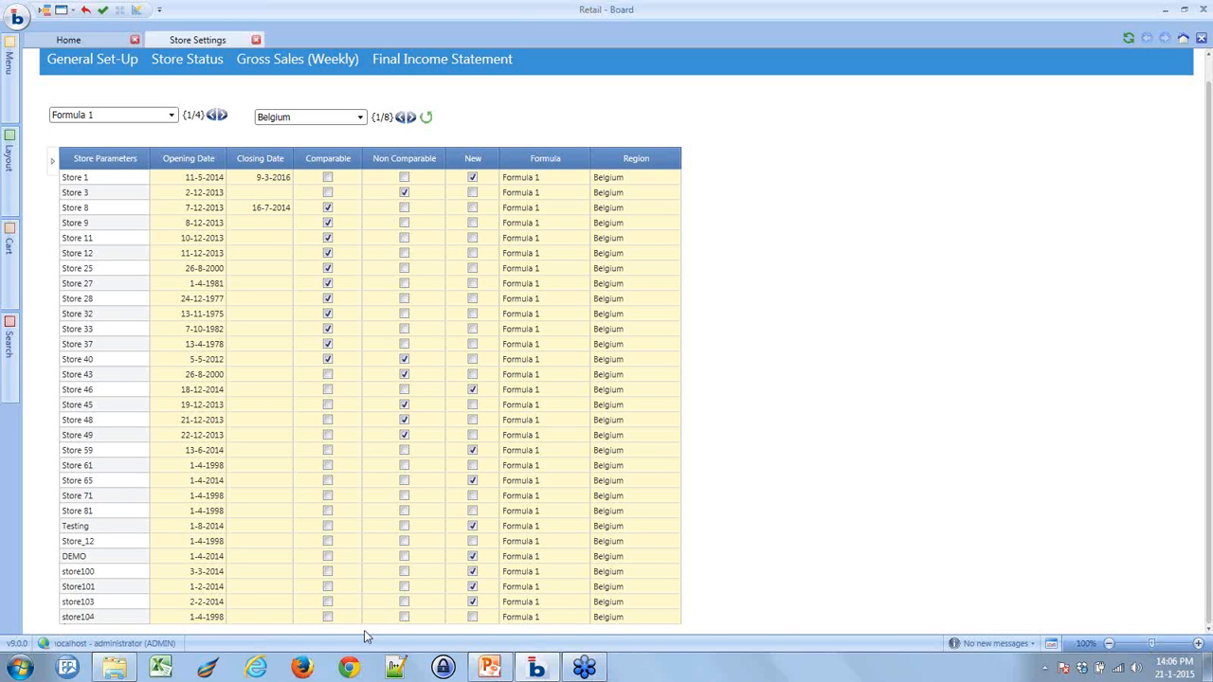
click(472, 617)
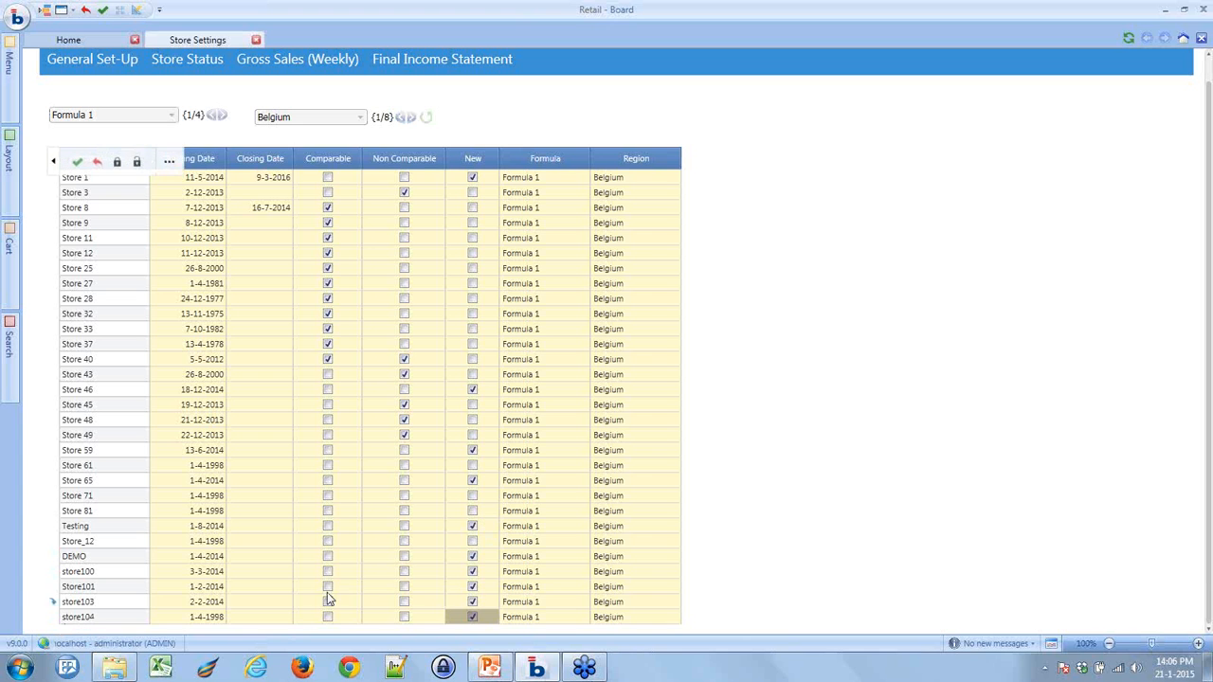
click(195, 617)
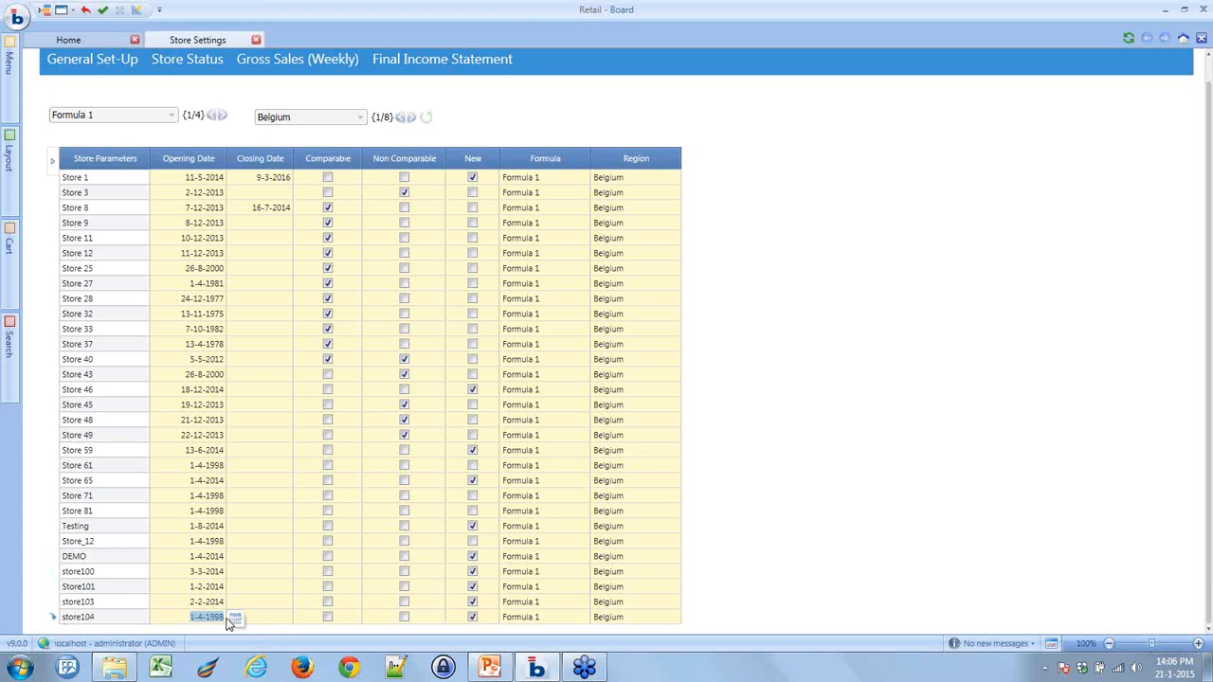
click(235, 618)
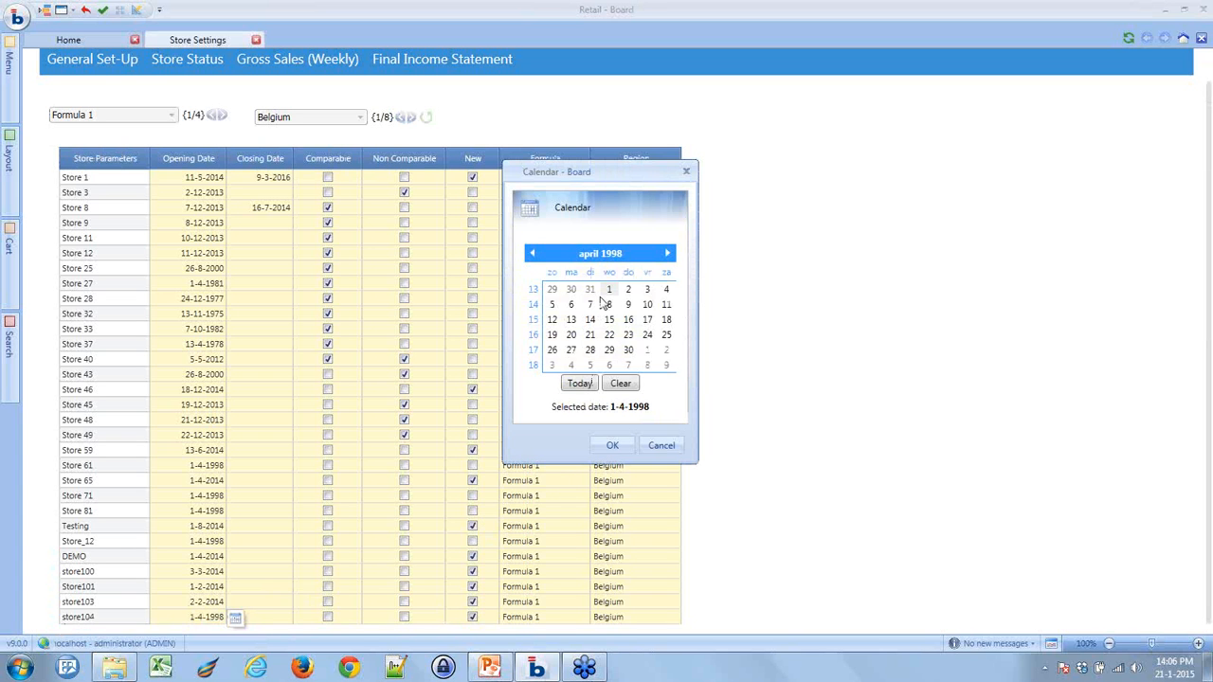
click(580, 384)
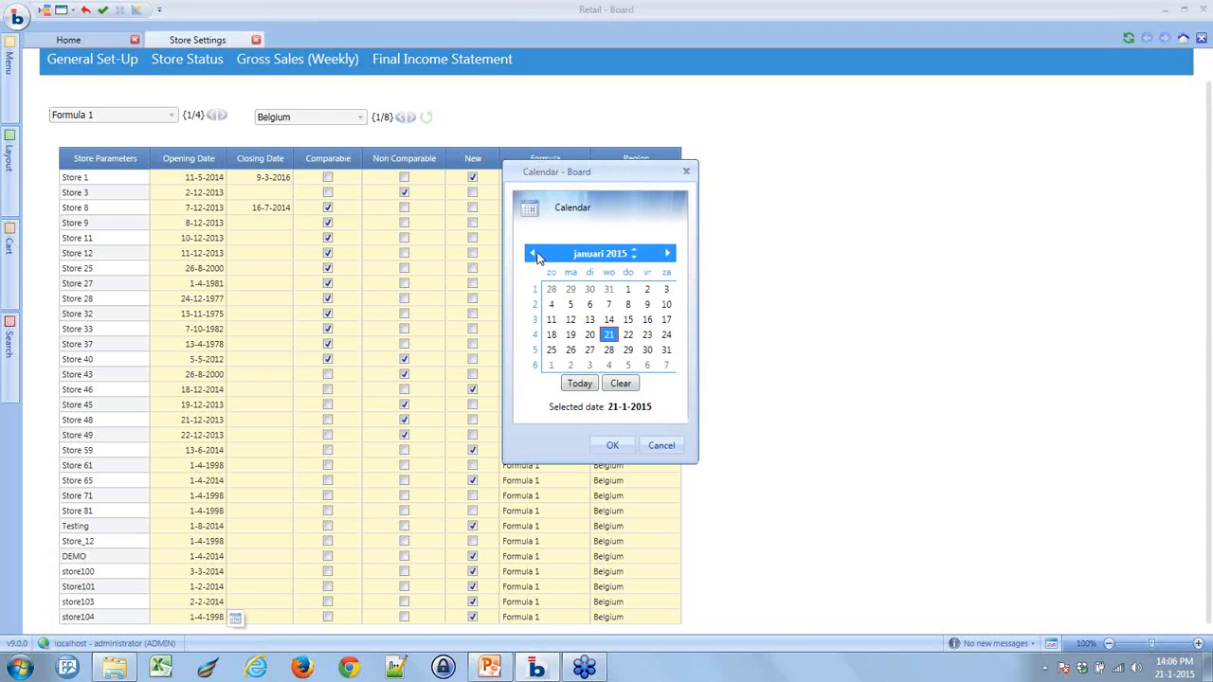
click(533, 254)
click(533, 254)
click(533, 254)
click(533, 254)
click(533, 254)
click(533, 254)
click(533, 254)
click(533, 254)
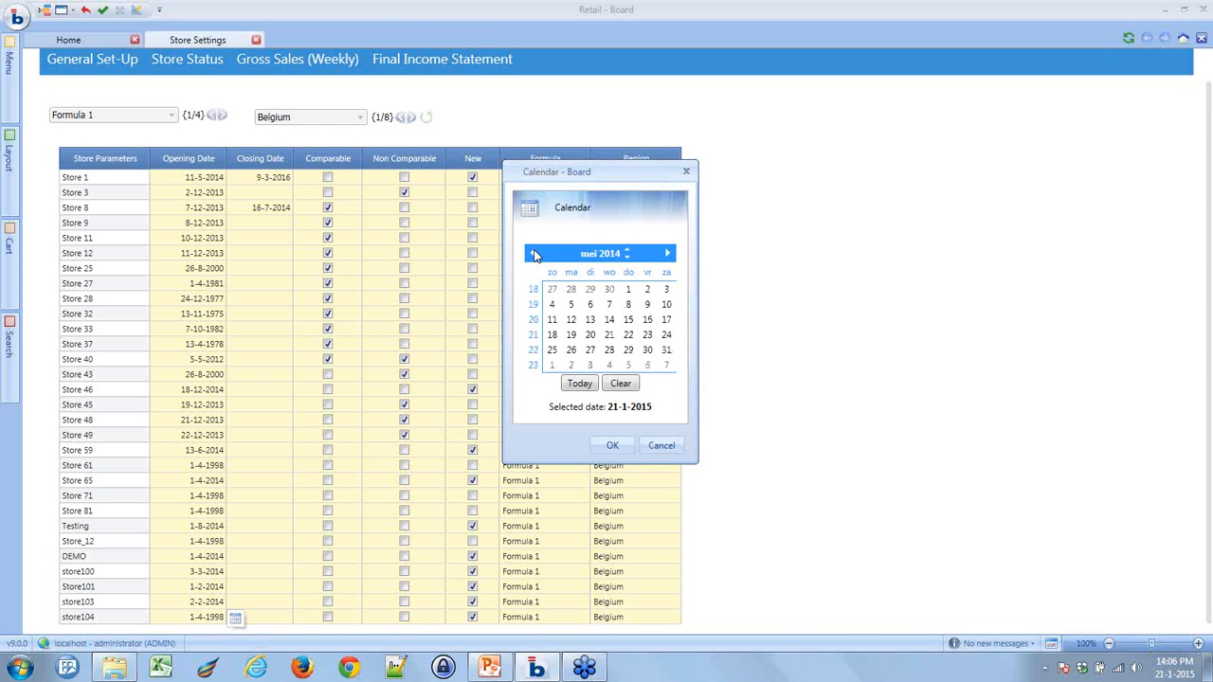
click(533, 254)
click(534, 254)
click(534, 254)
click(534, 254)
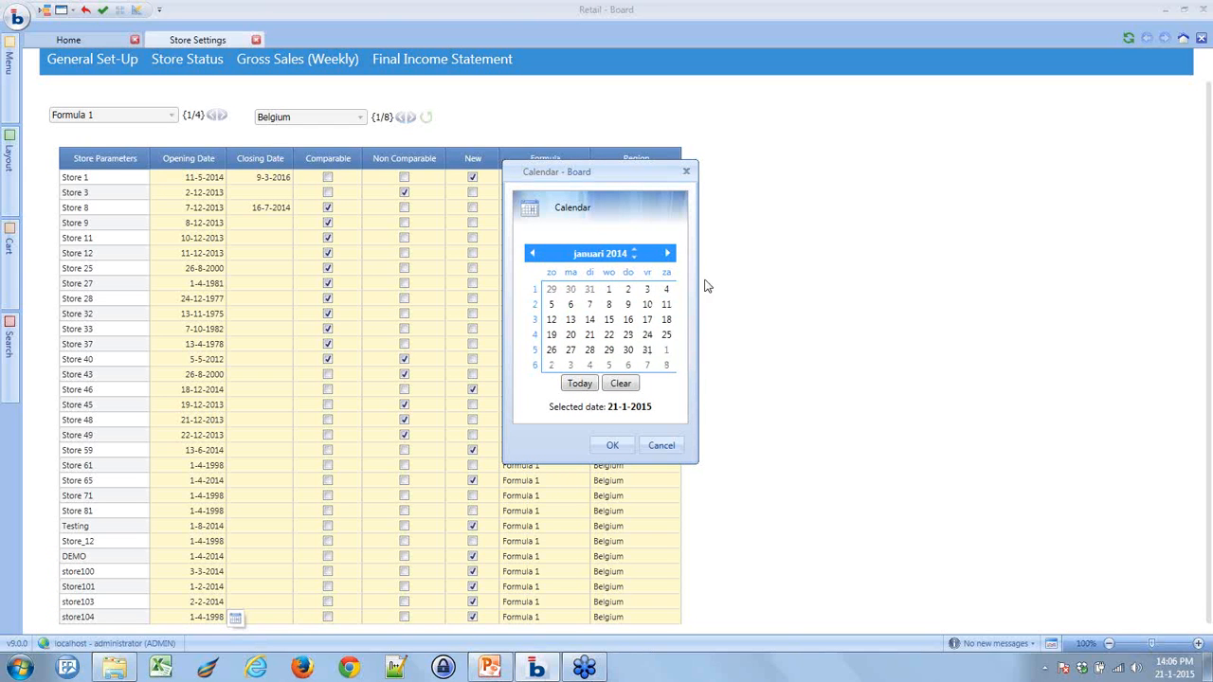
click(668, 254)
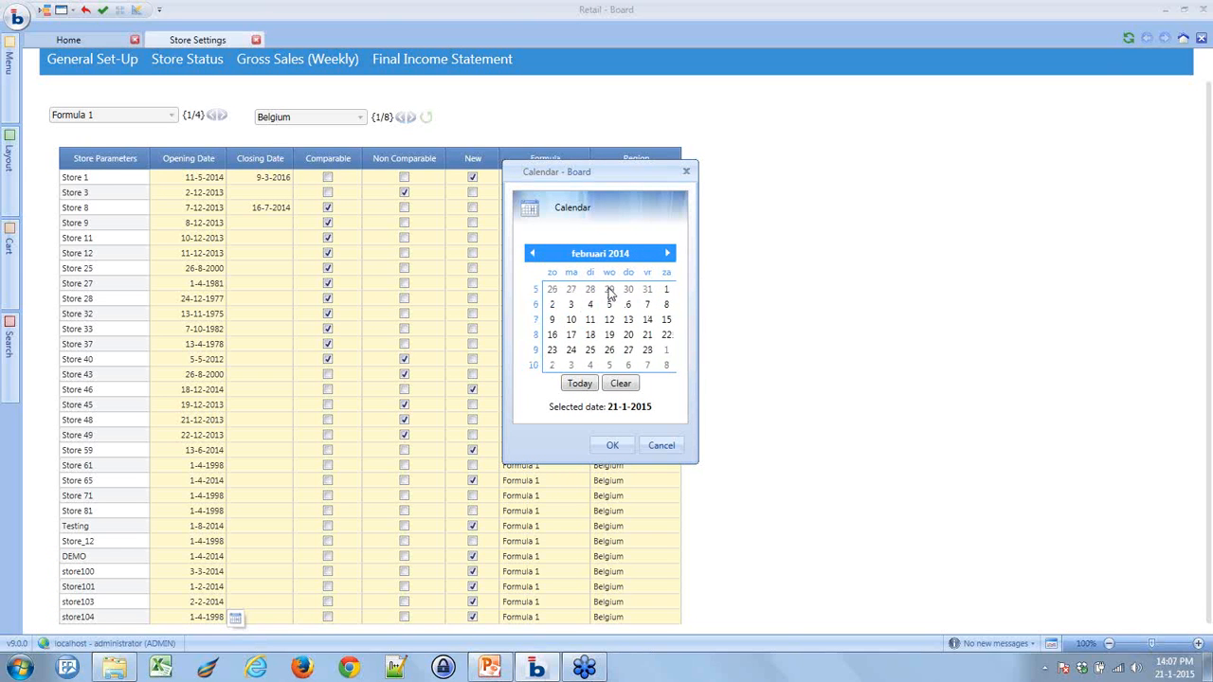
click(552, 304)
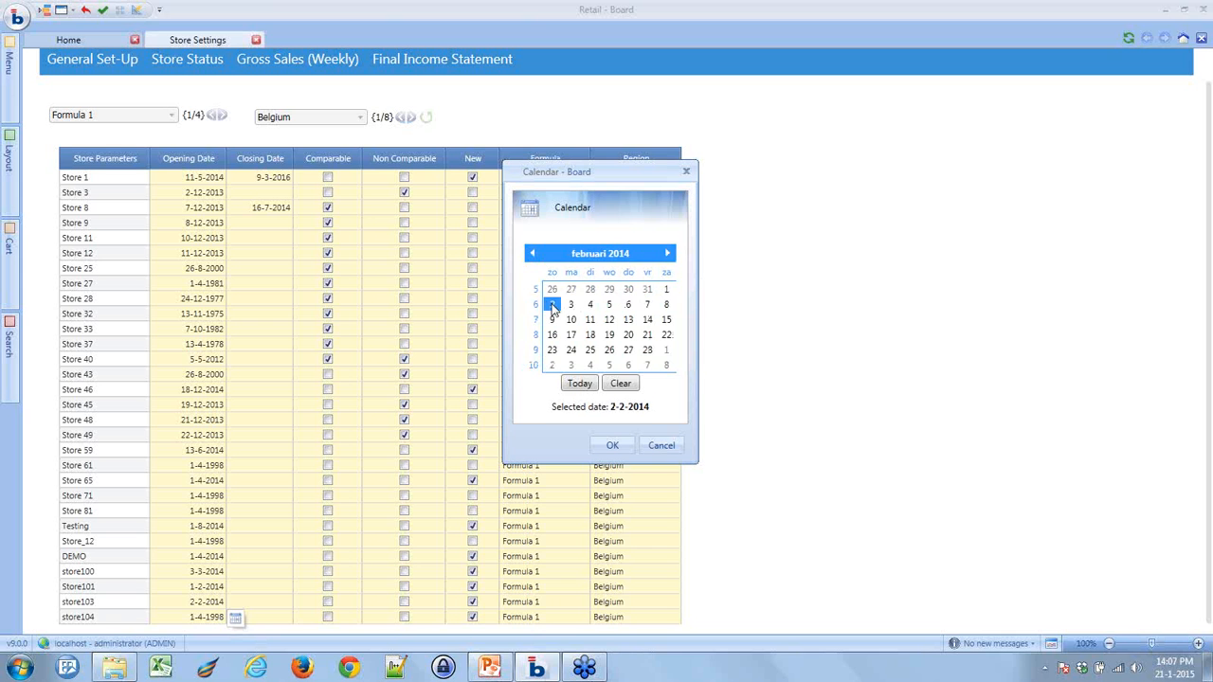
click(606, 443)
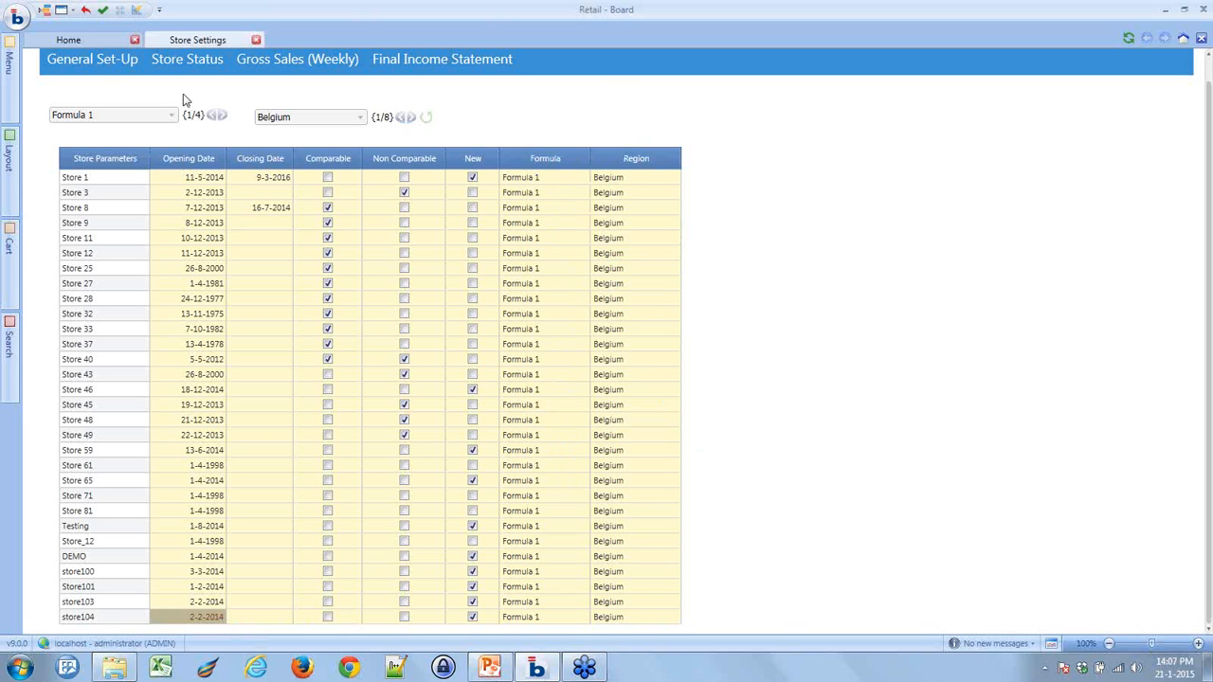
click(106, 9)
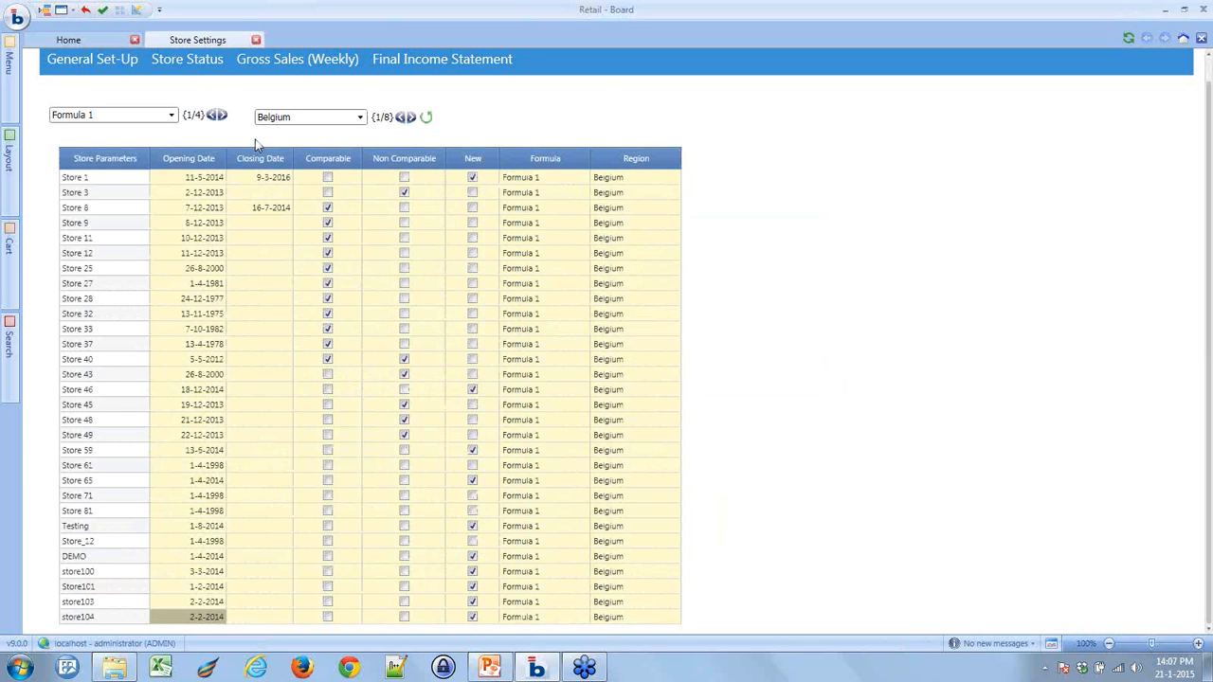
- Refresh the store status on the Store Status screen with the year set to 2014
click(207, 65)
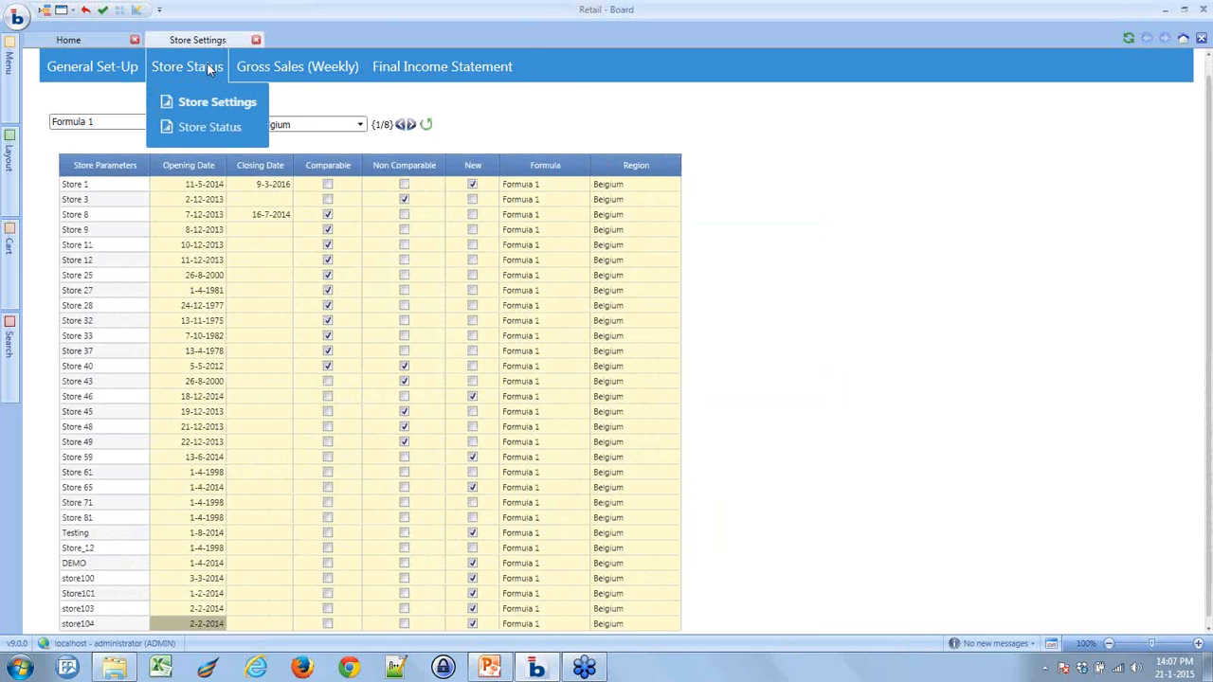
click(209, 129)
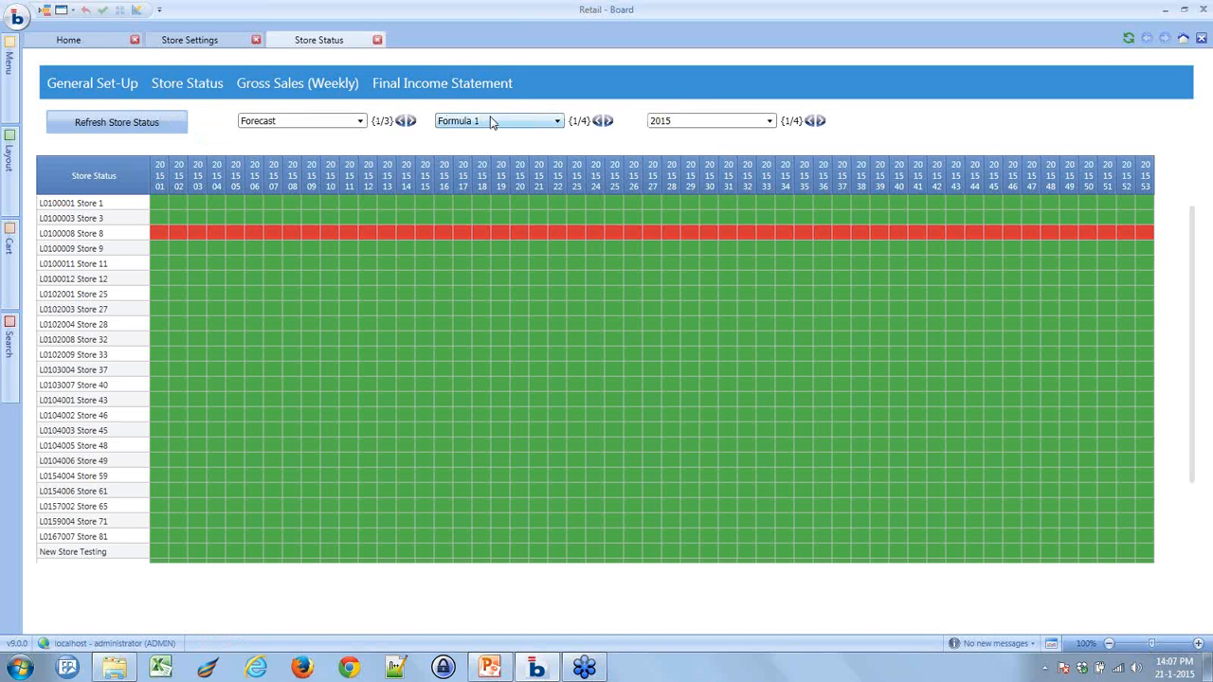
click(679, 122)
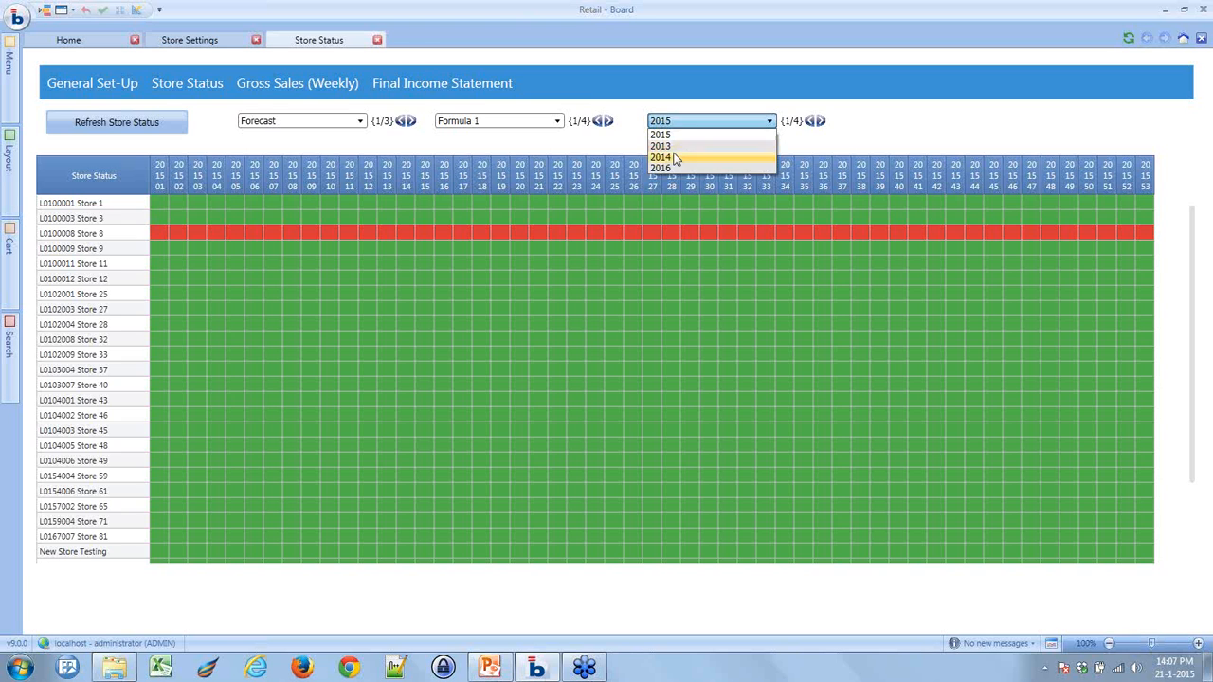
click(672, 153)
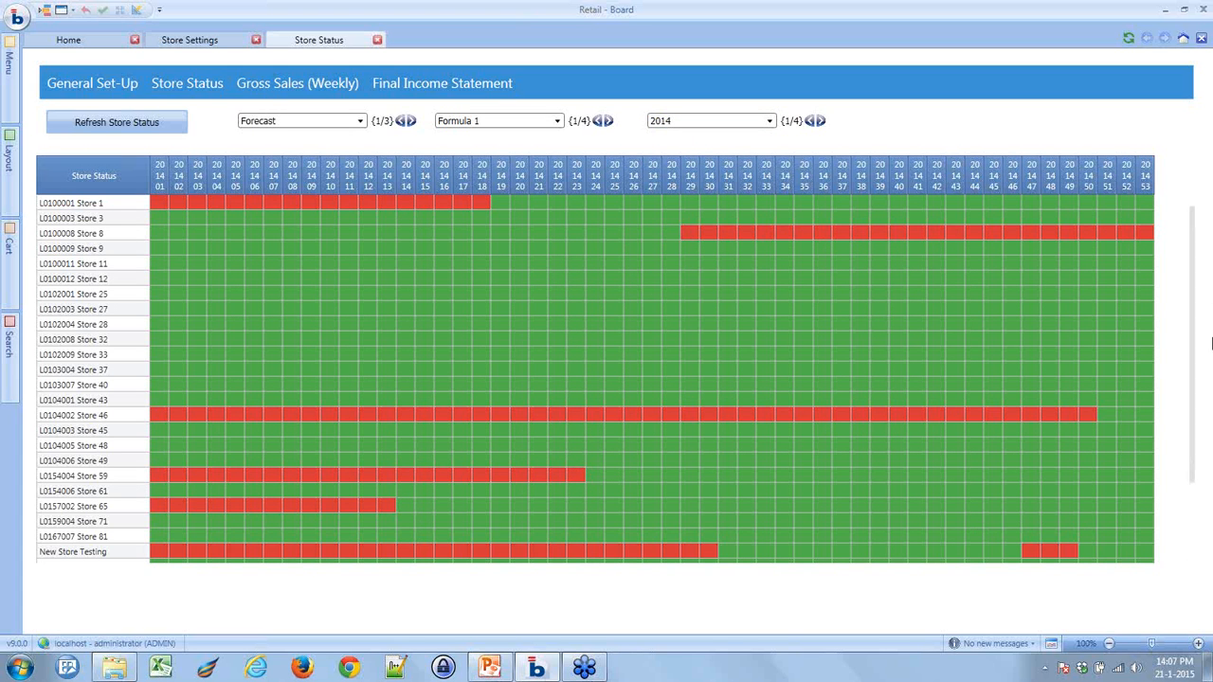
drag(1191, 352, 1188, 466)
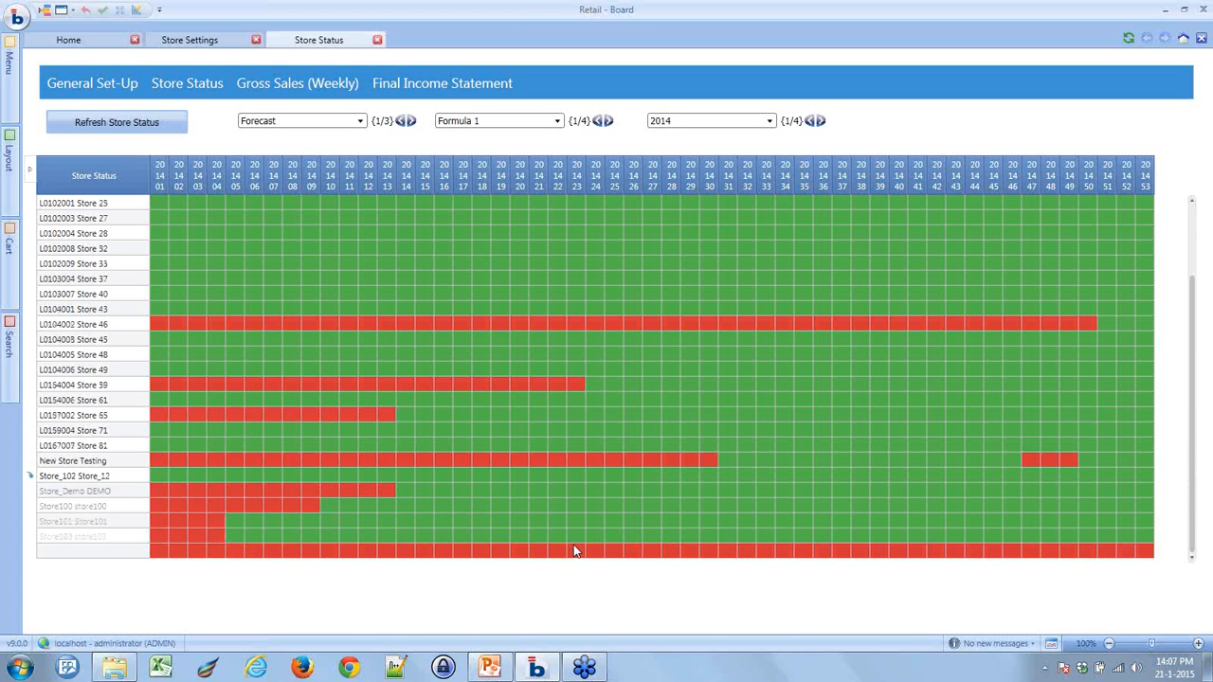
click(137, 127)
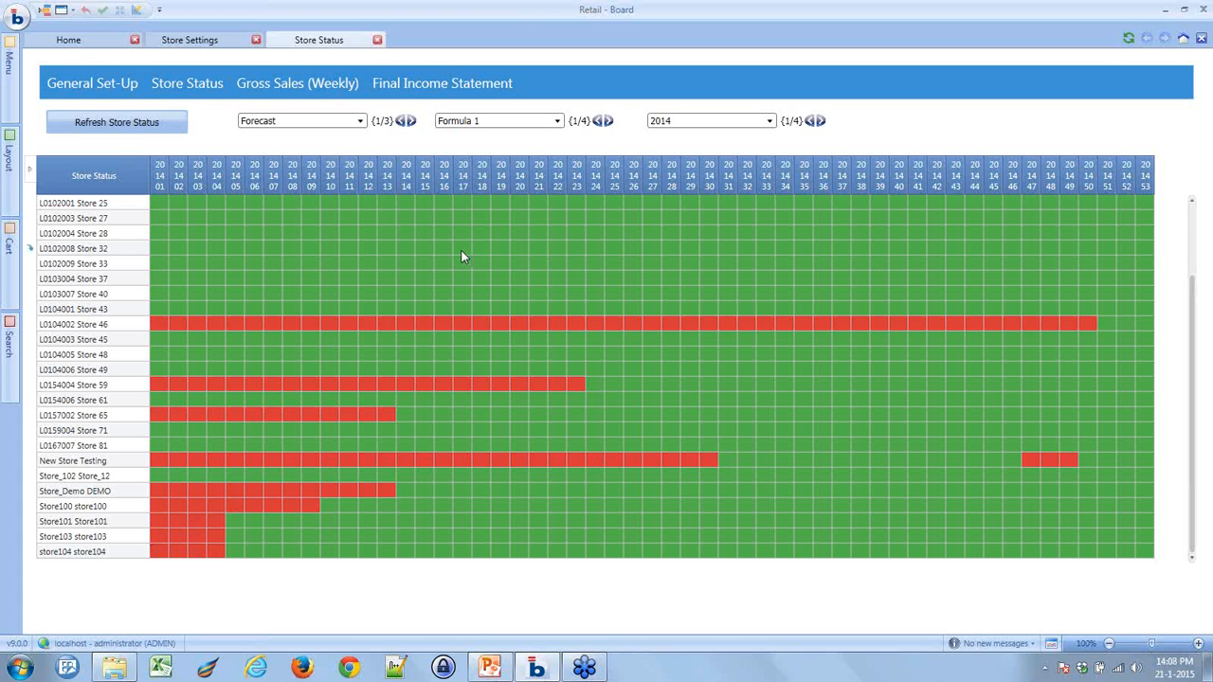
- Open the Week Split screen of the general set-up and show the year 2014
click(133, 87)
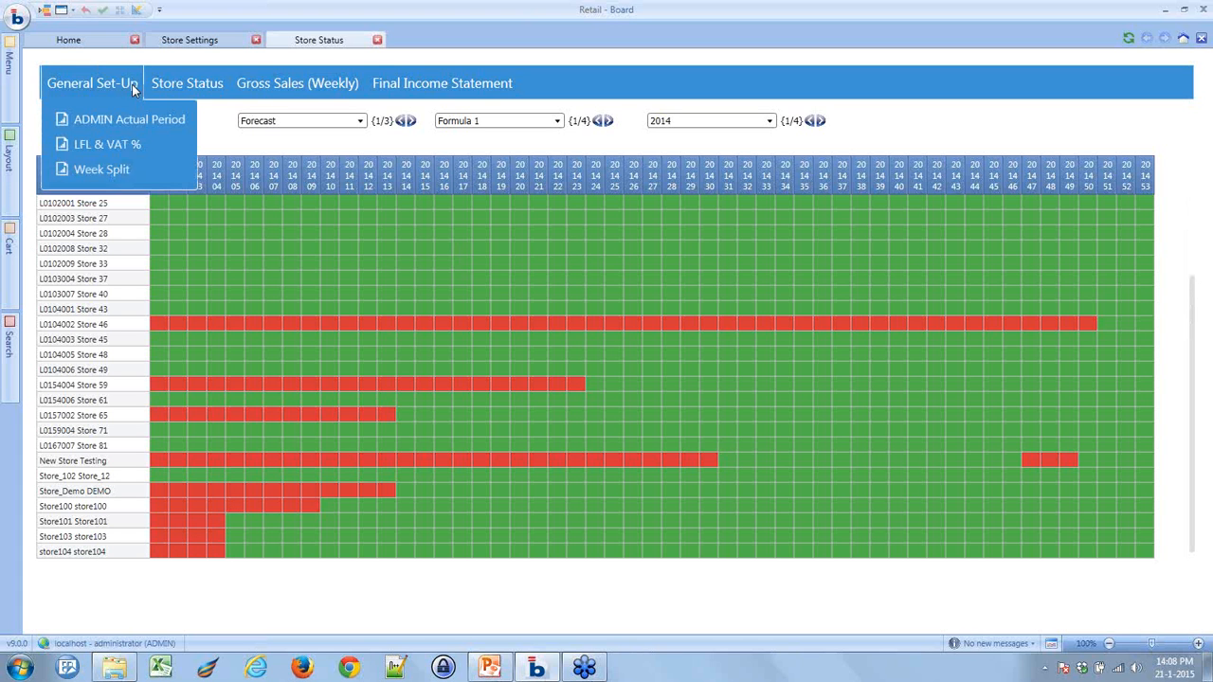
click(132, 170)
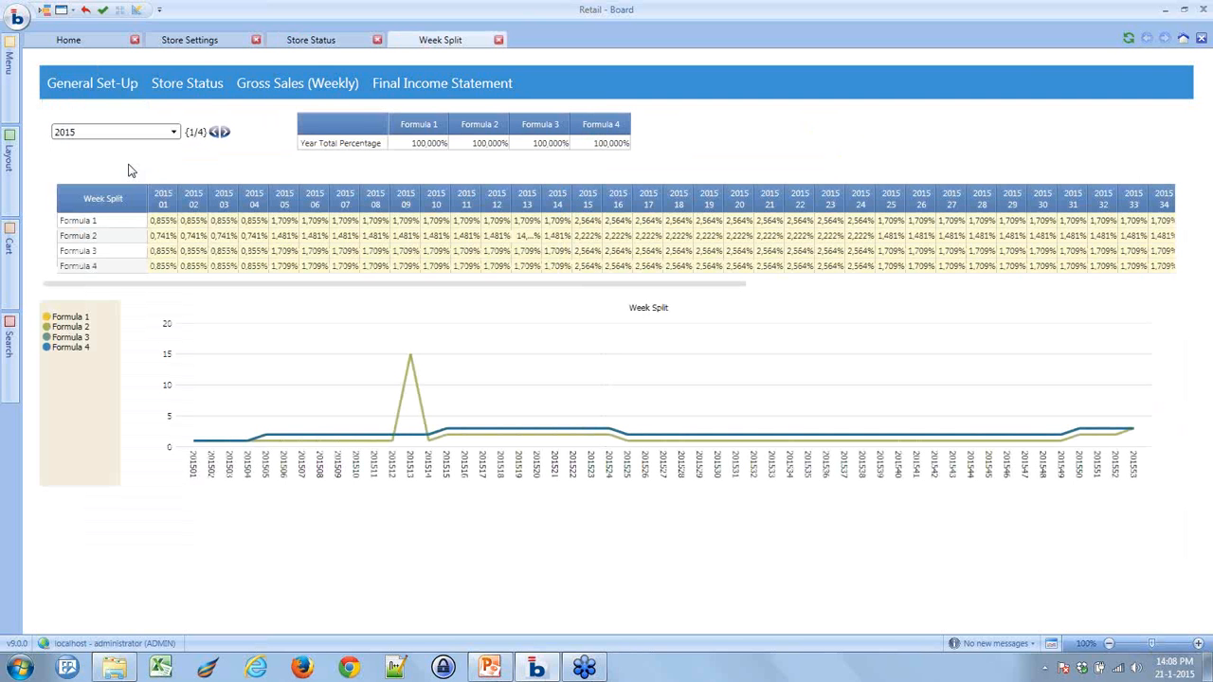
click(120, 137)
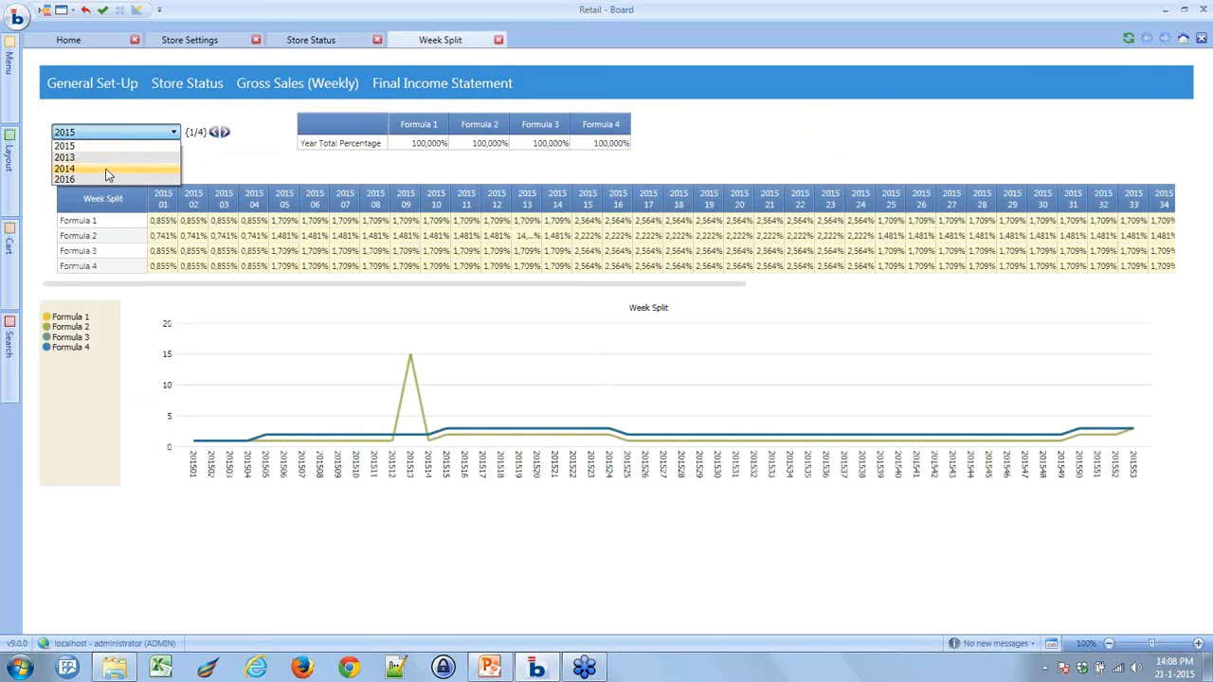
click(107, 169)
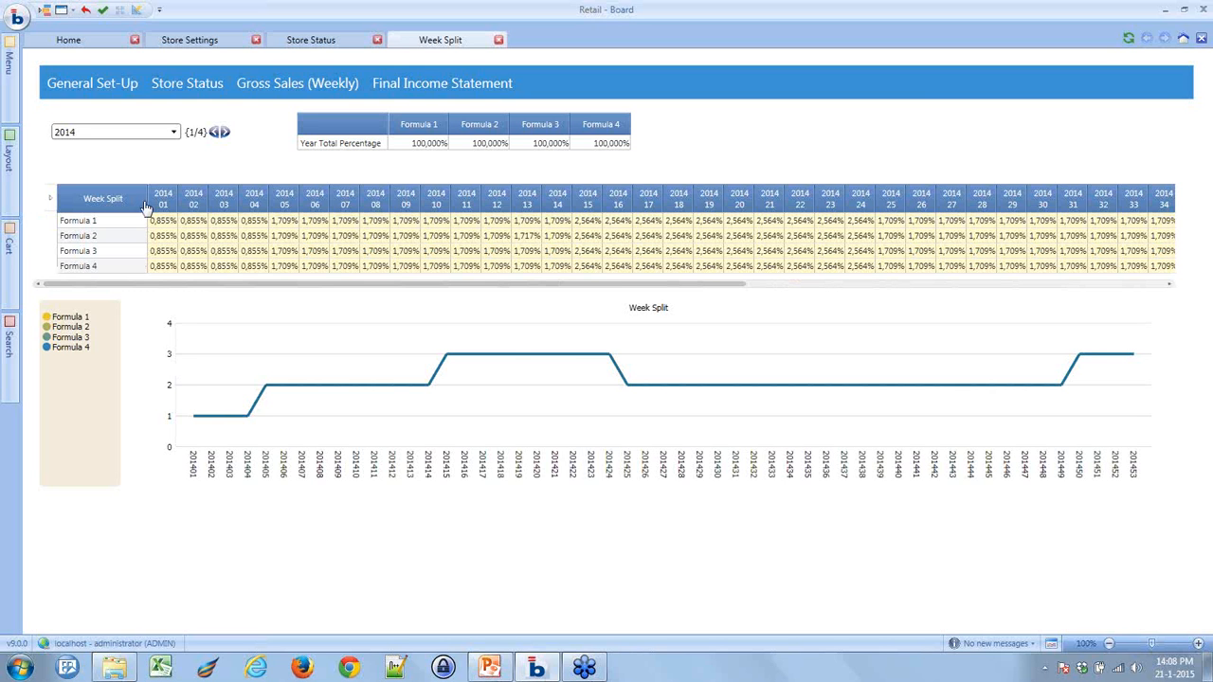
- Review the Formula 2 week split for 2015, then for 2014
click(142, 133)
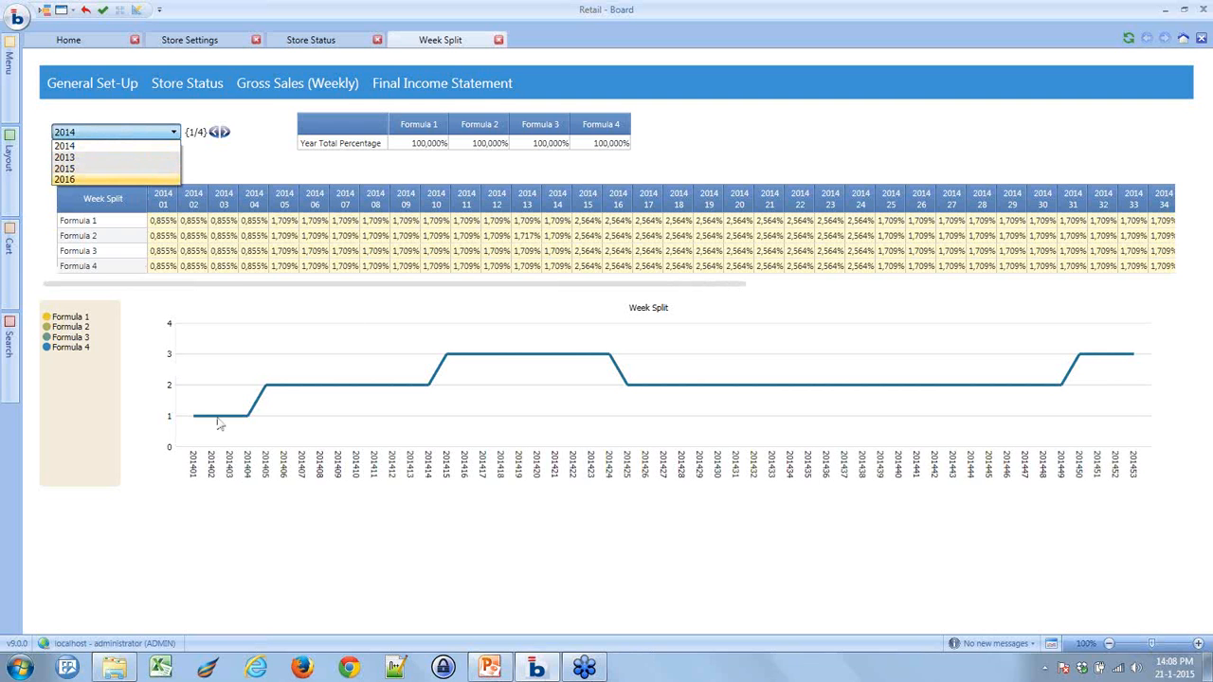
click(118, 168)
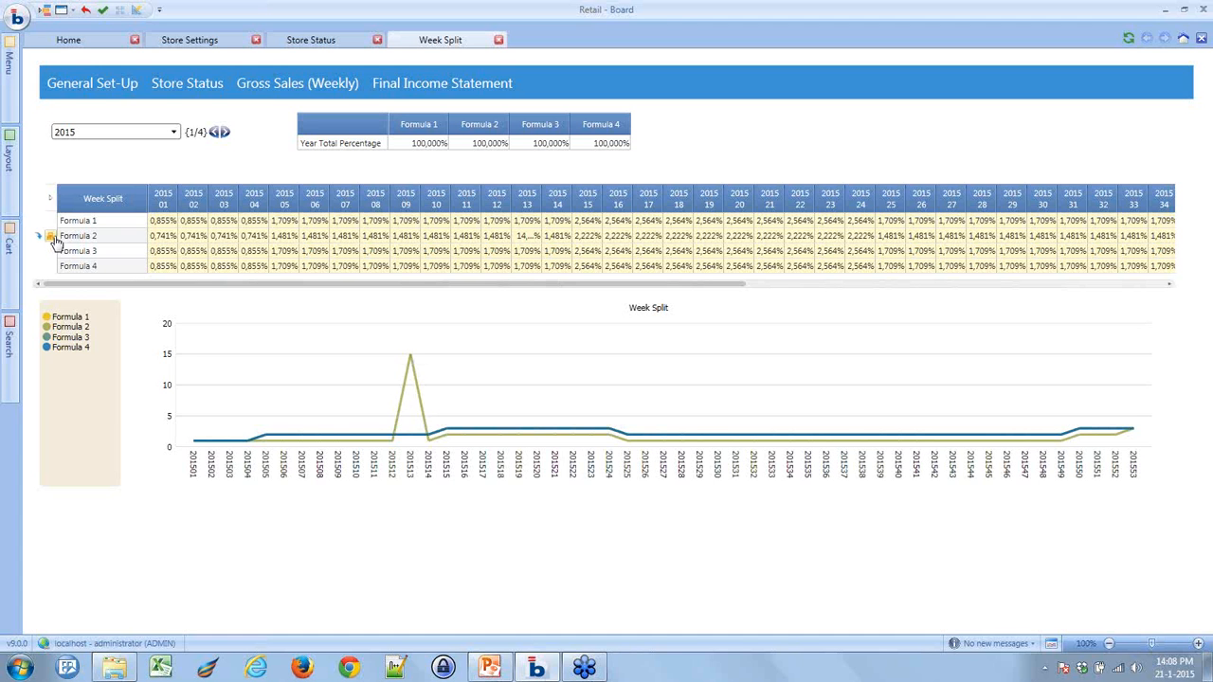
click(52, 237)
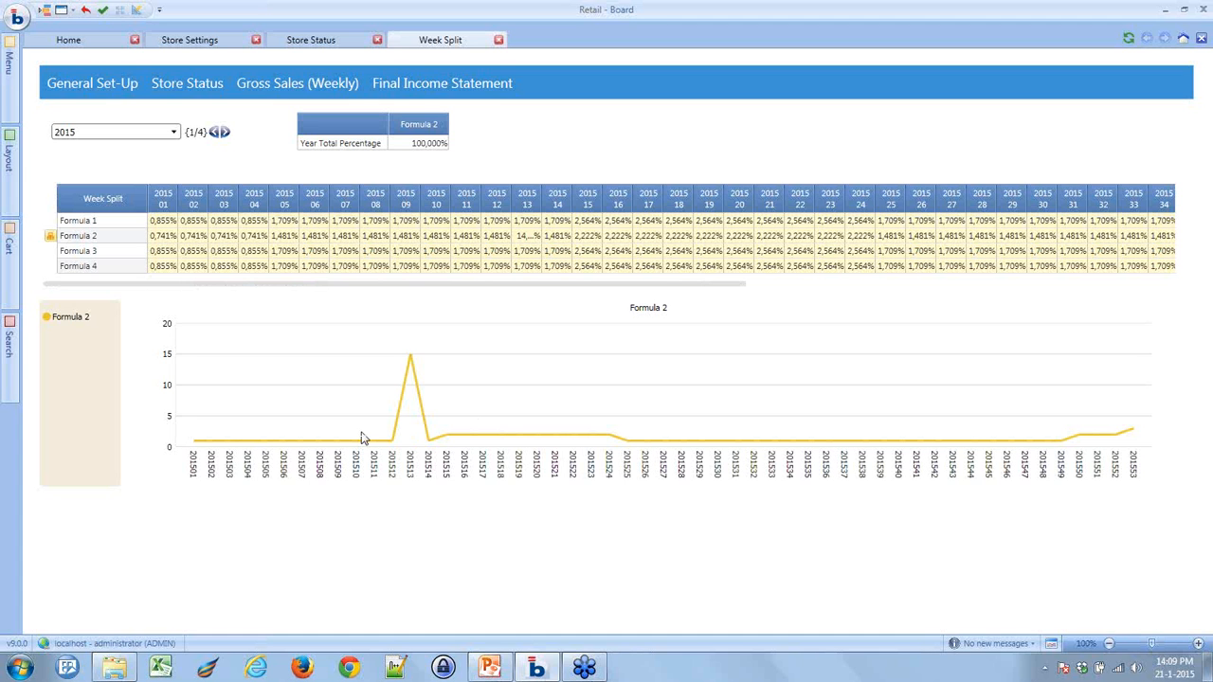
click(141, 131)
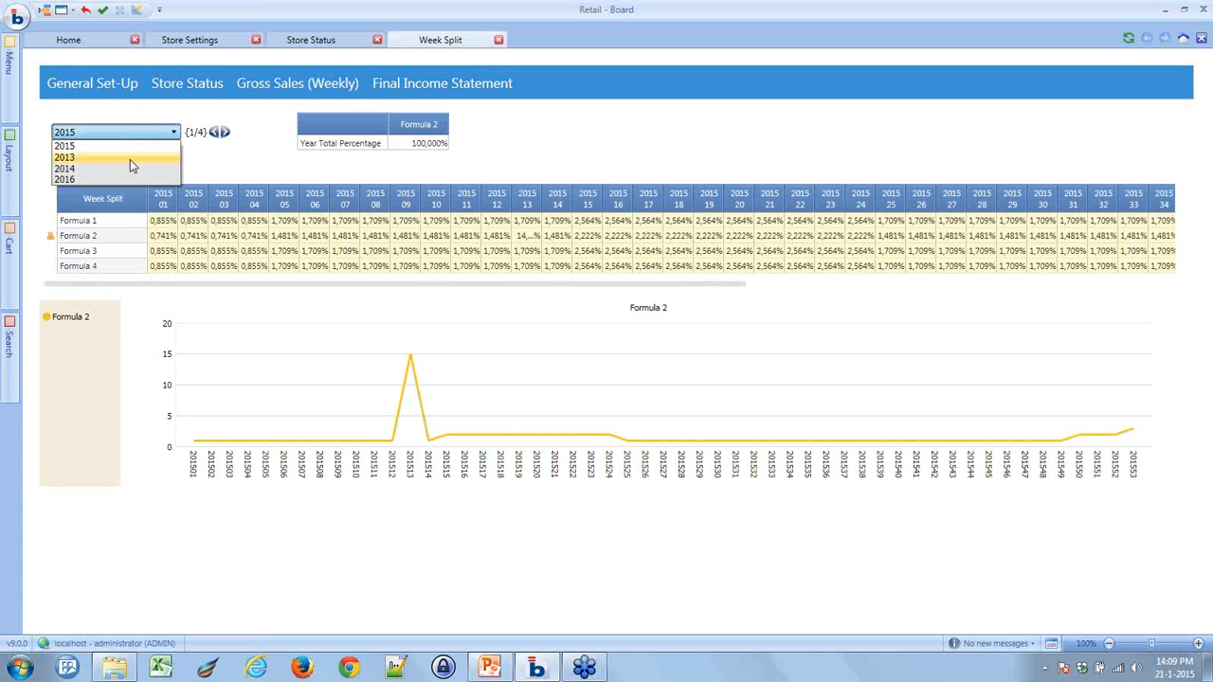
click(129, 169)
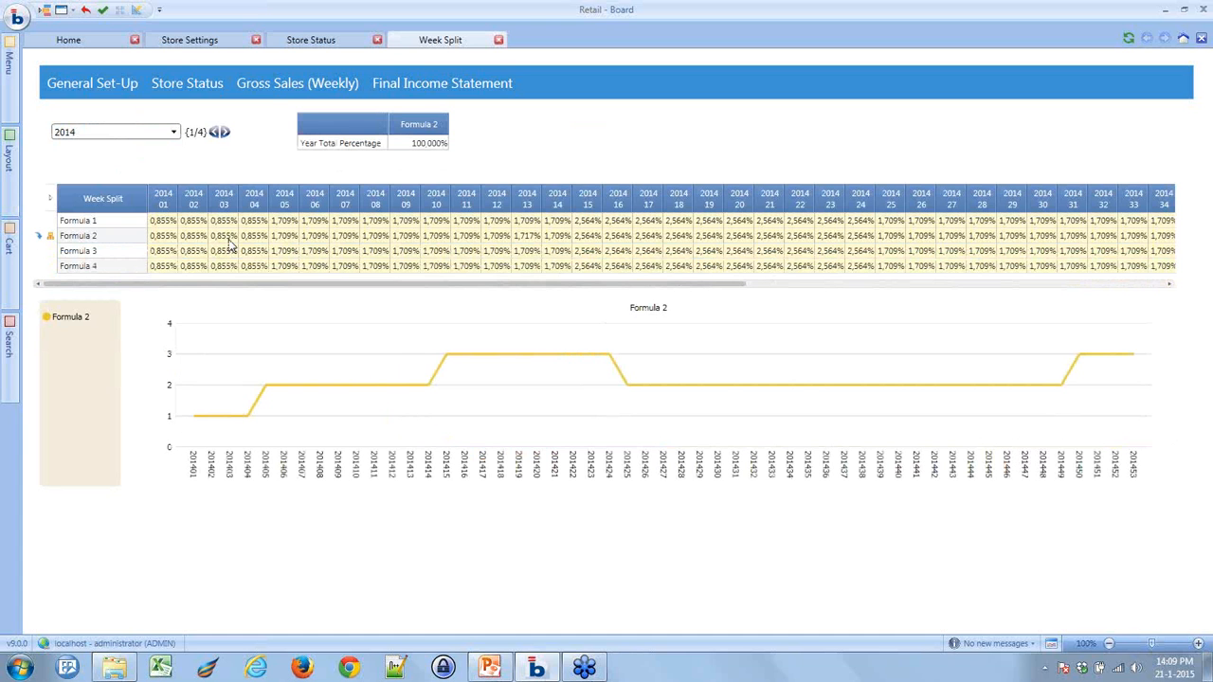
- Set store104's 2014 forecast gross sales to 30.000.000 on the New Store: Gross Sales Input screen and save the data entry
click(268, 86)
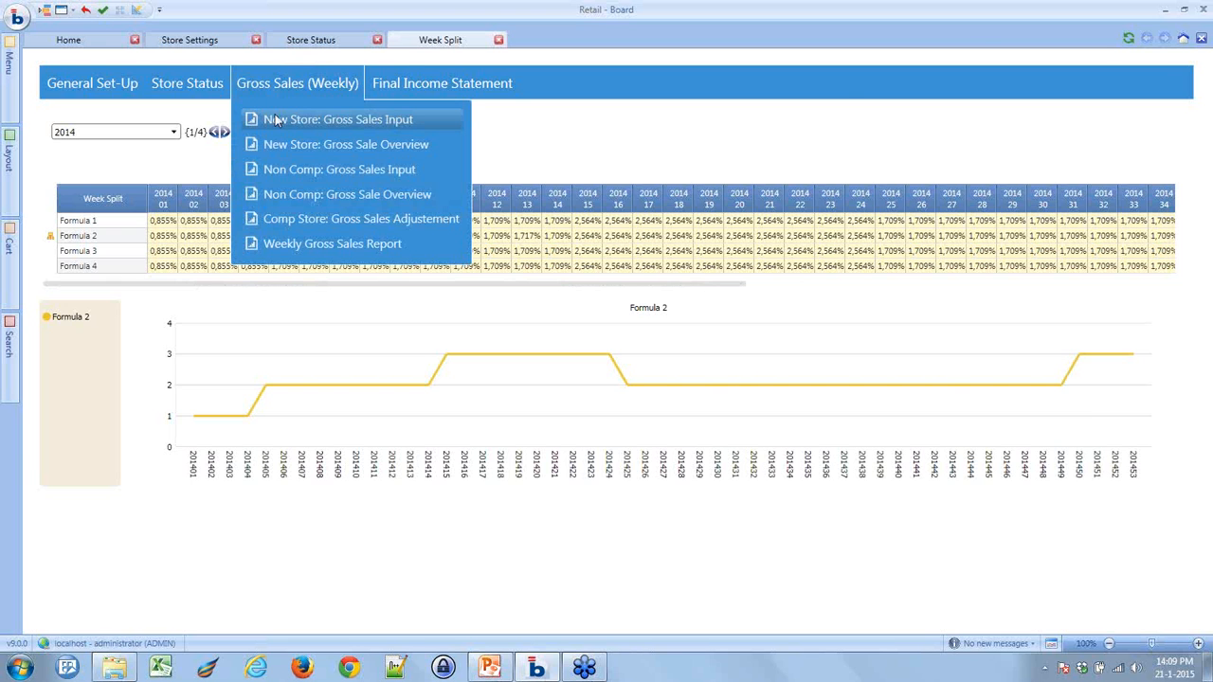
click(274, 116)
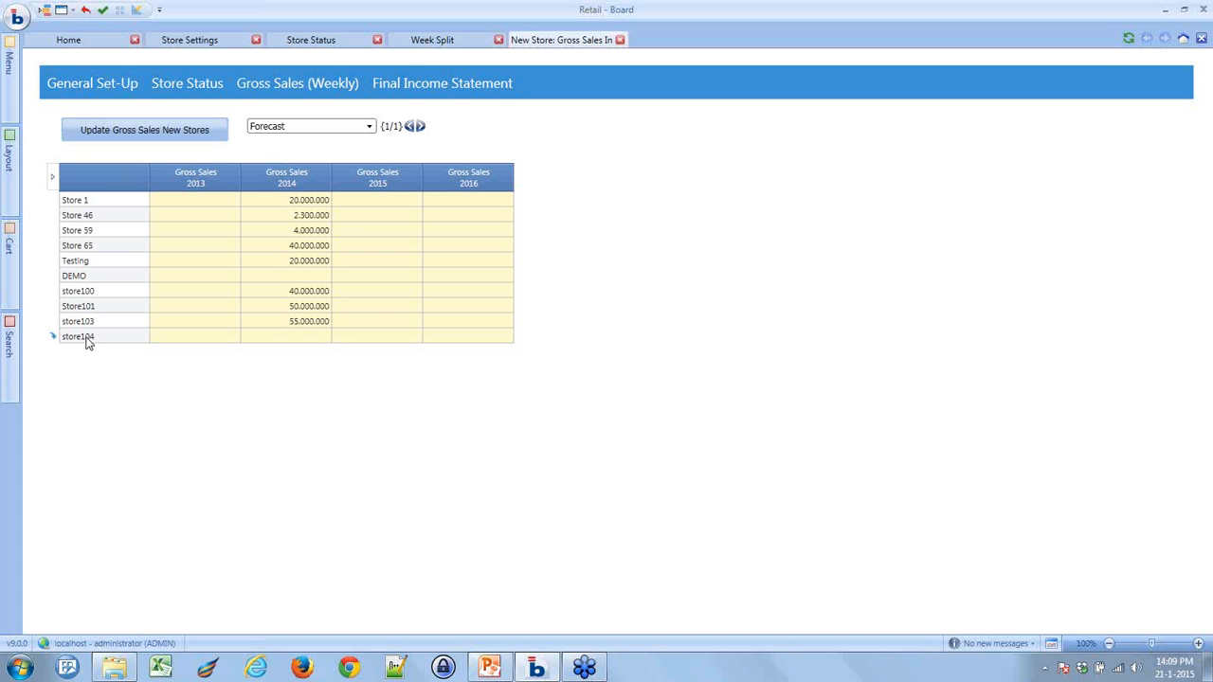
click(301, 337)
text(3000000)
click(302, 321)
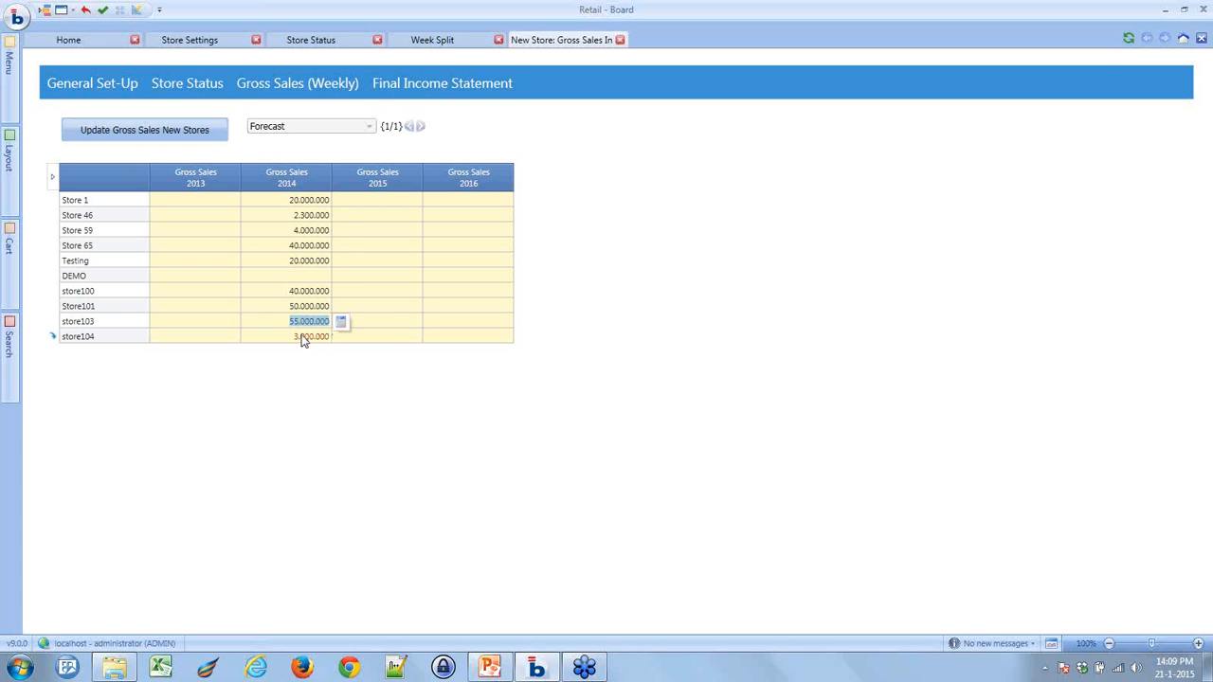
click(309, 337)
click(309, 336)
text(0)
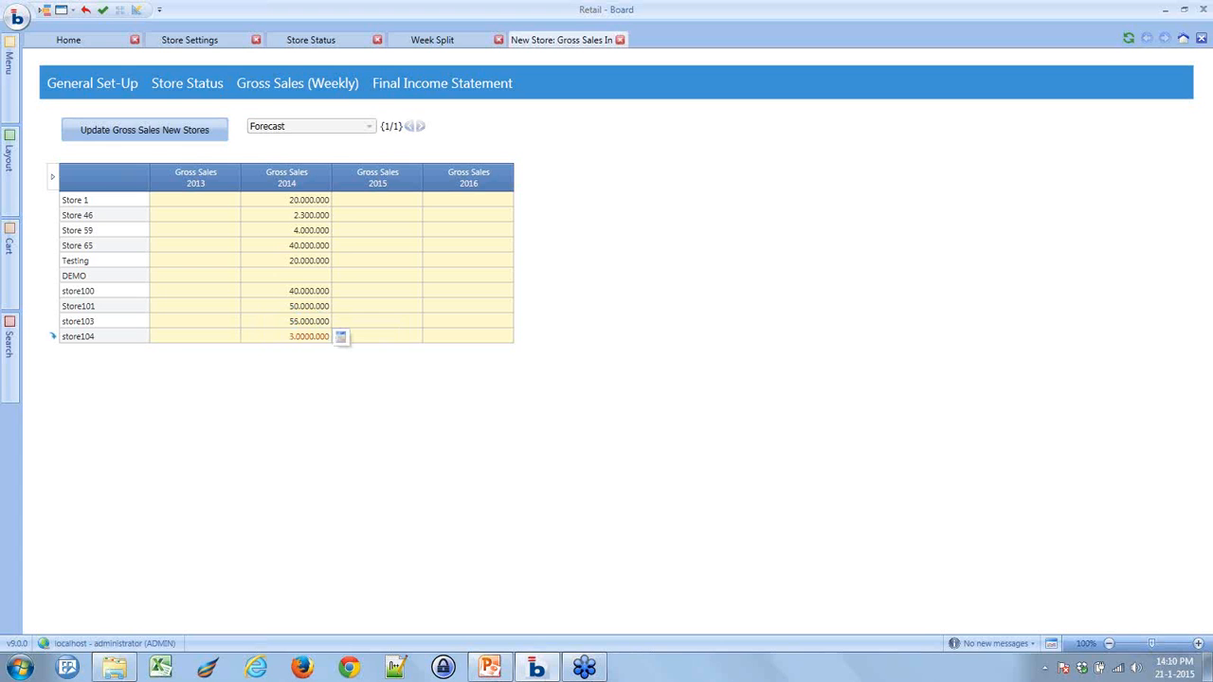
click(308, 322)
click(310, 336)
click(76, 142)
click(102, 10)
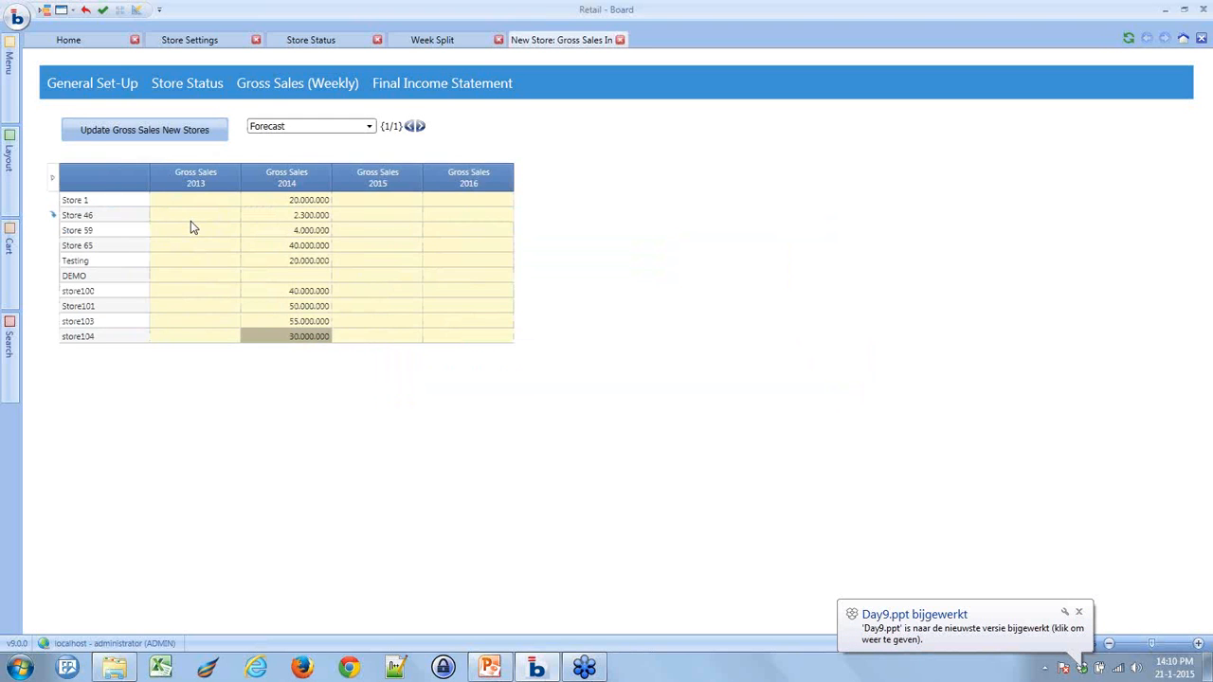
- Show store104's weekly gross sales for 2014 on the New Store: Gross Sale Overview screen
click(333, 83)
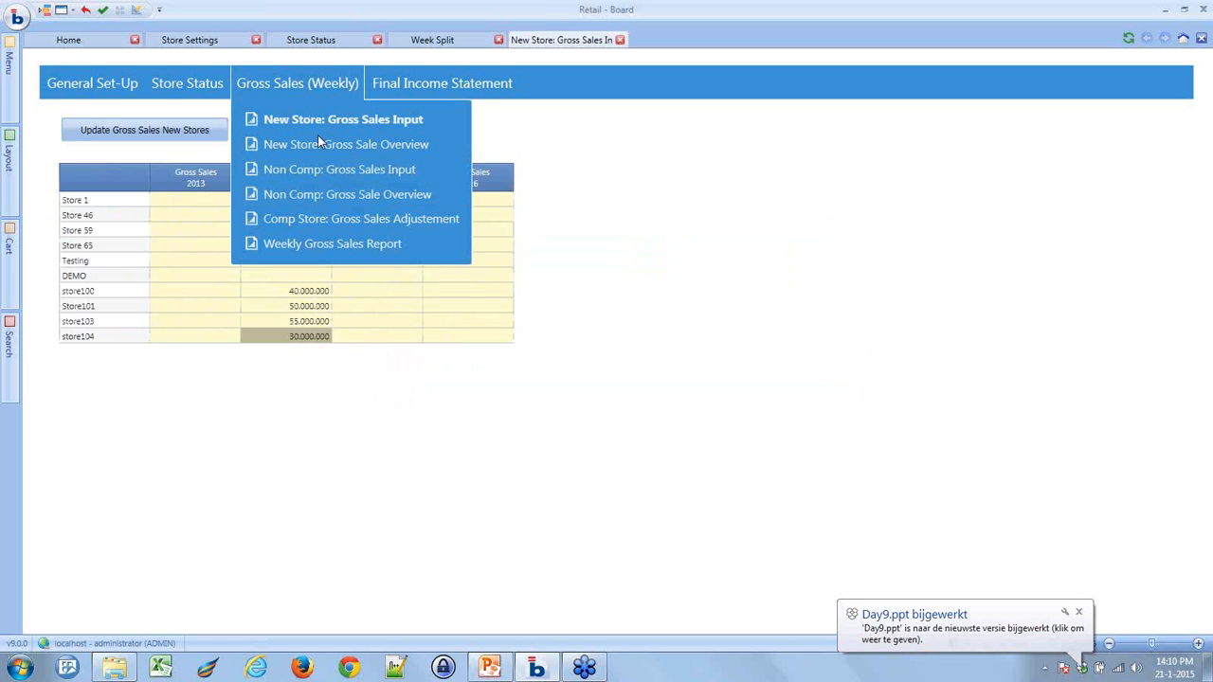
click(320, 144)
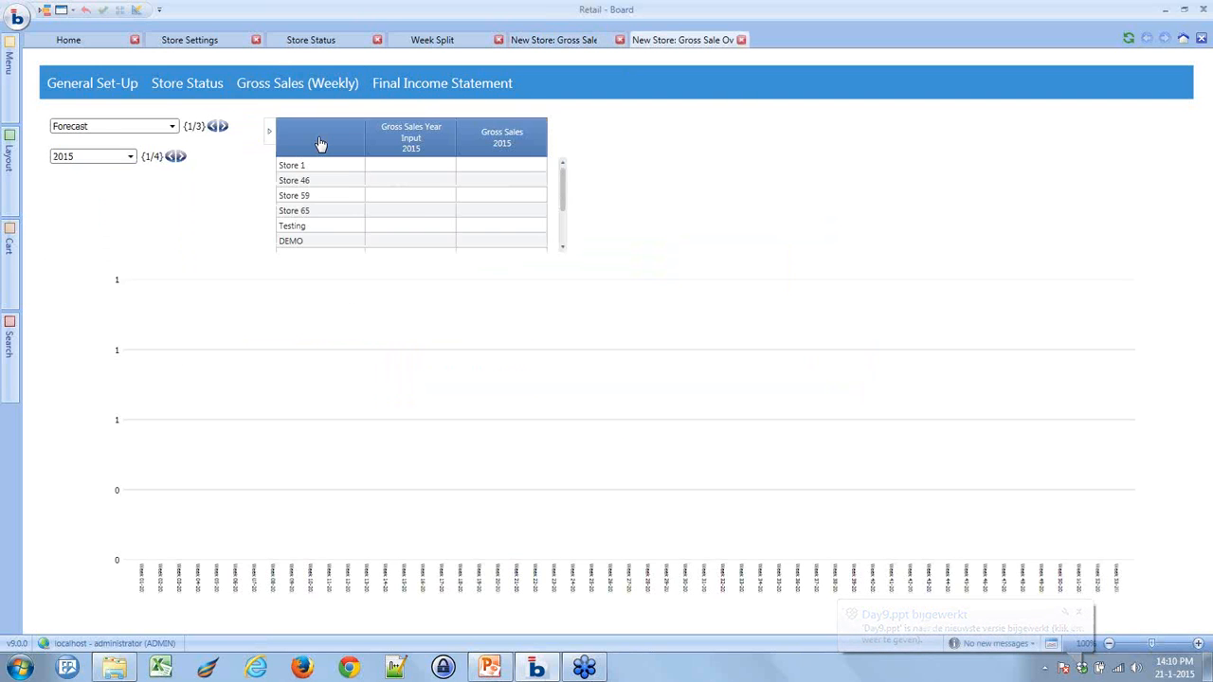
click(130, 156)
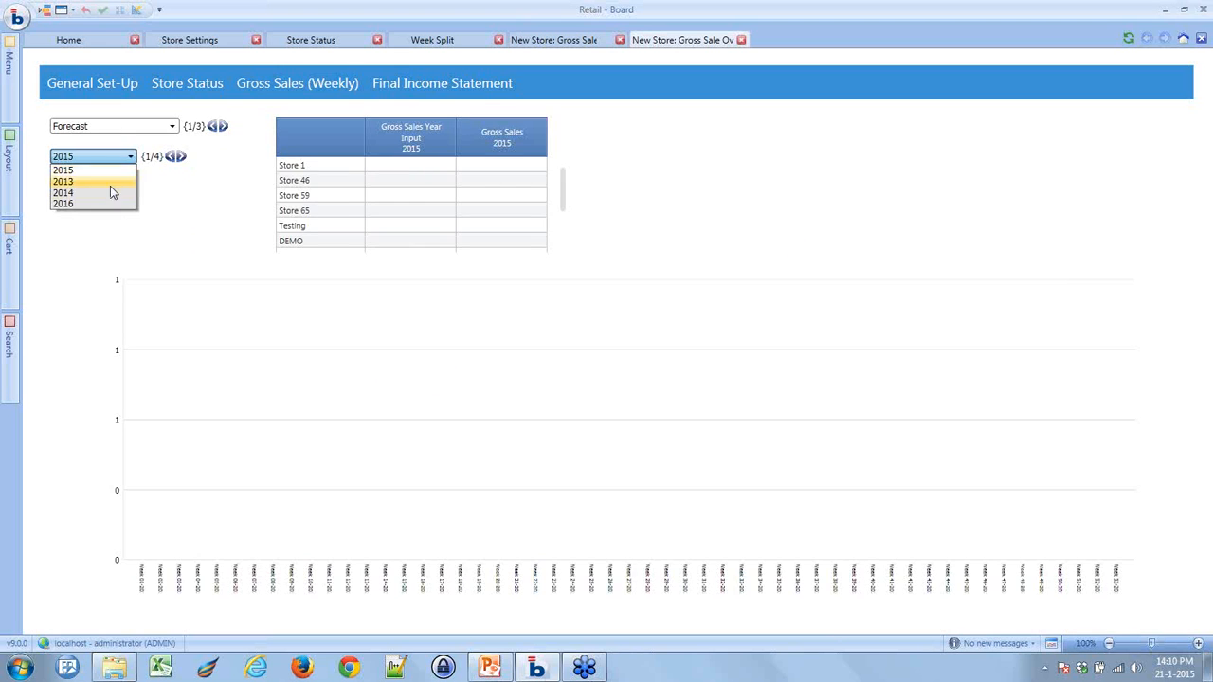
click(110, 194)
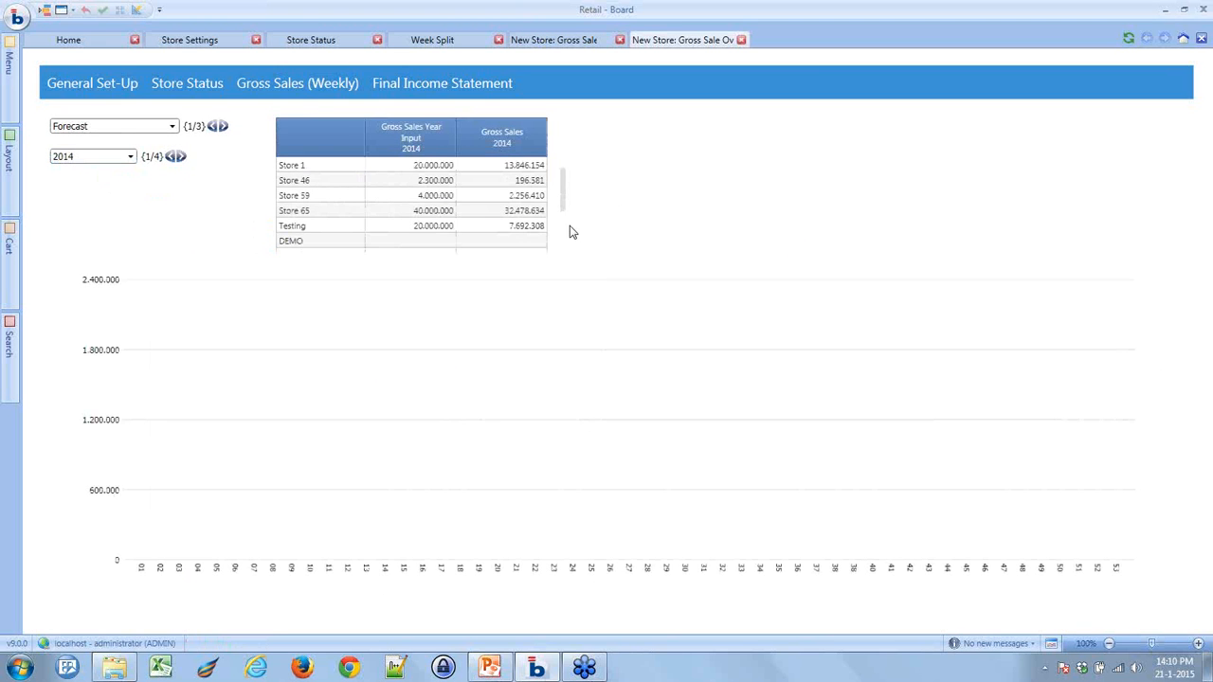
scroll(566, 232, down, 2)
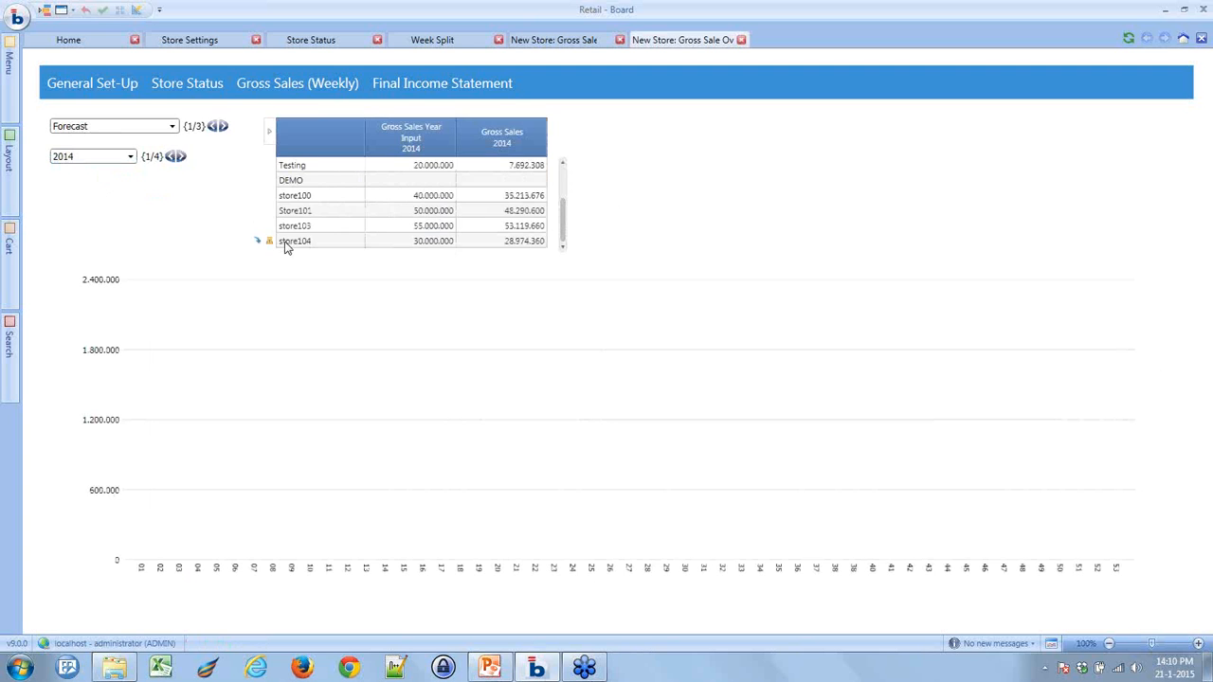
click(269, 242)
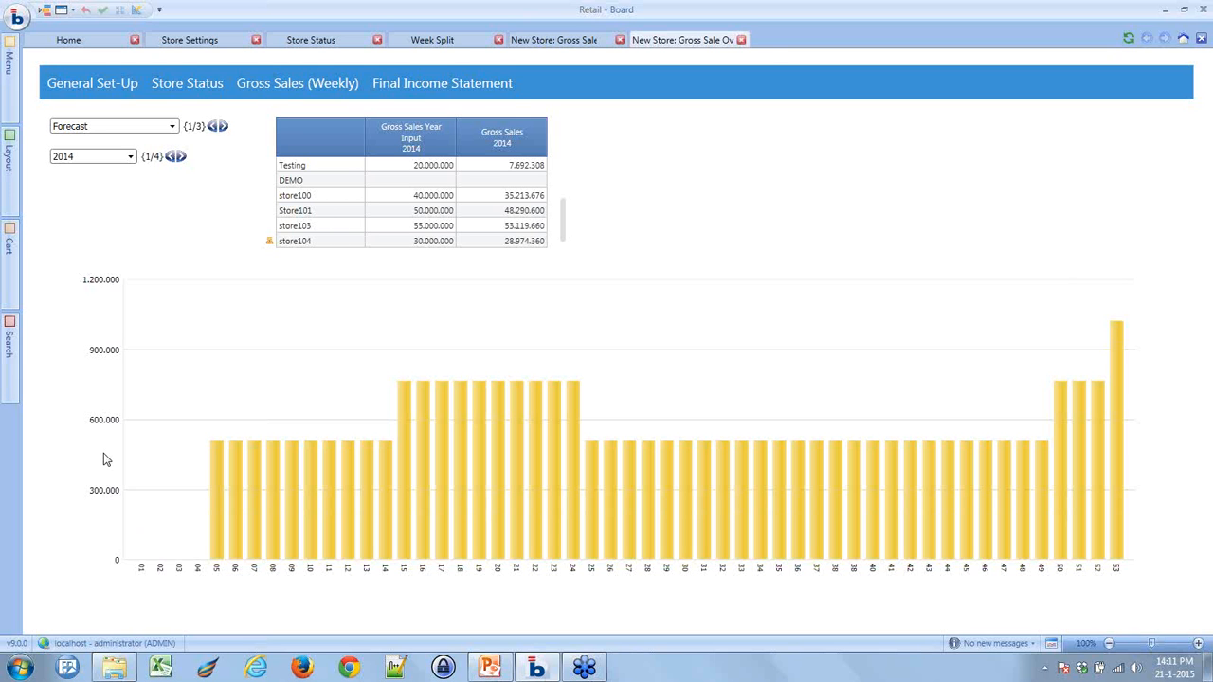
- Close the two New Store gross sales screens and the Week Split screen
click(741, 39)
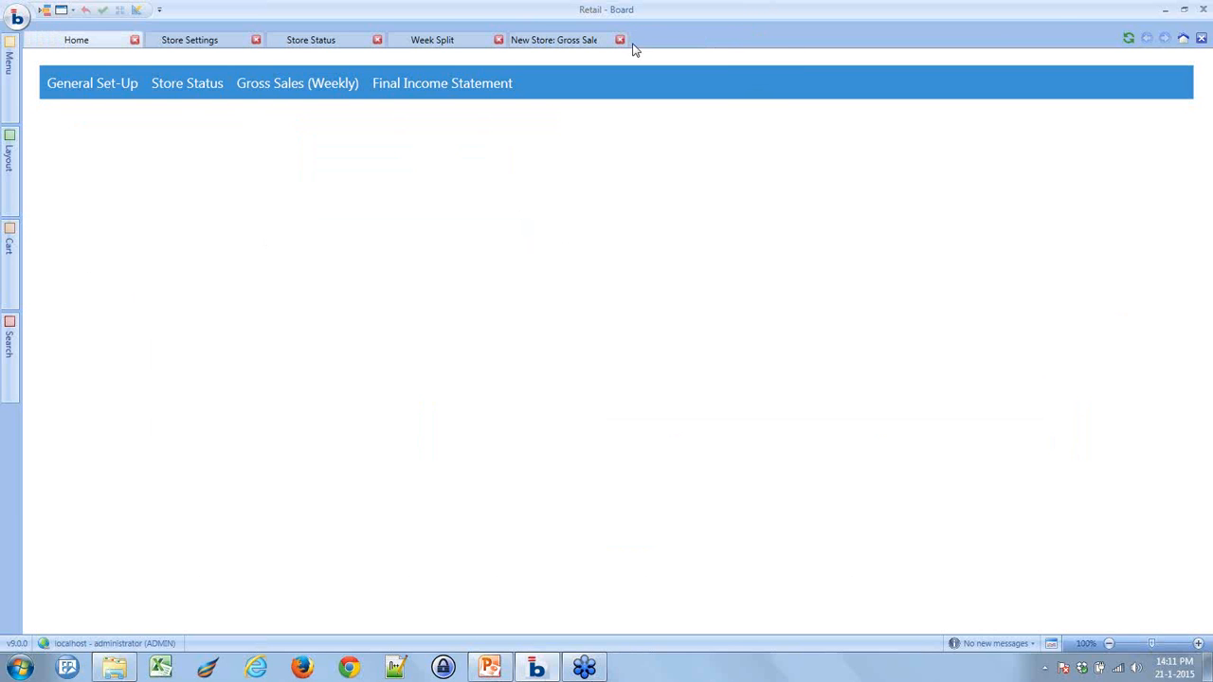
click(620, 39)
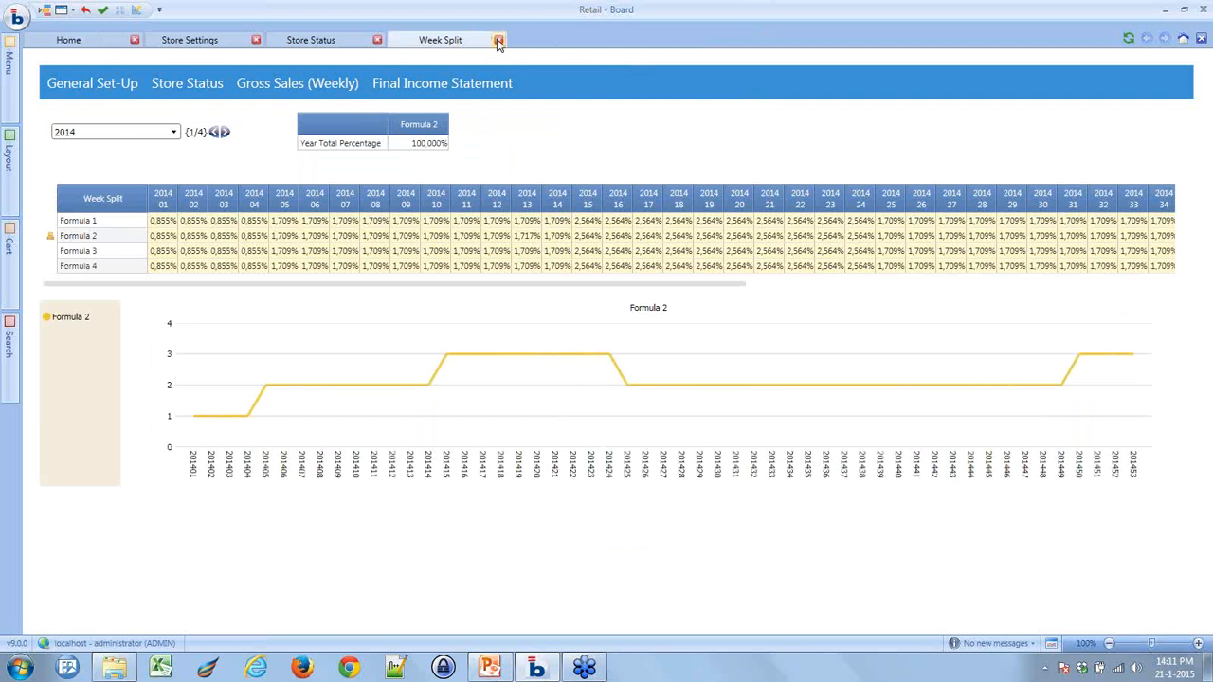
click(498, 41)
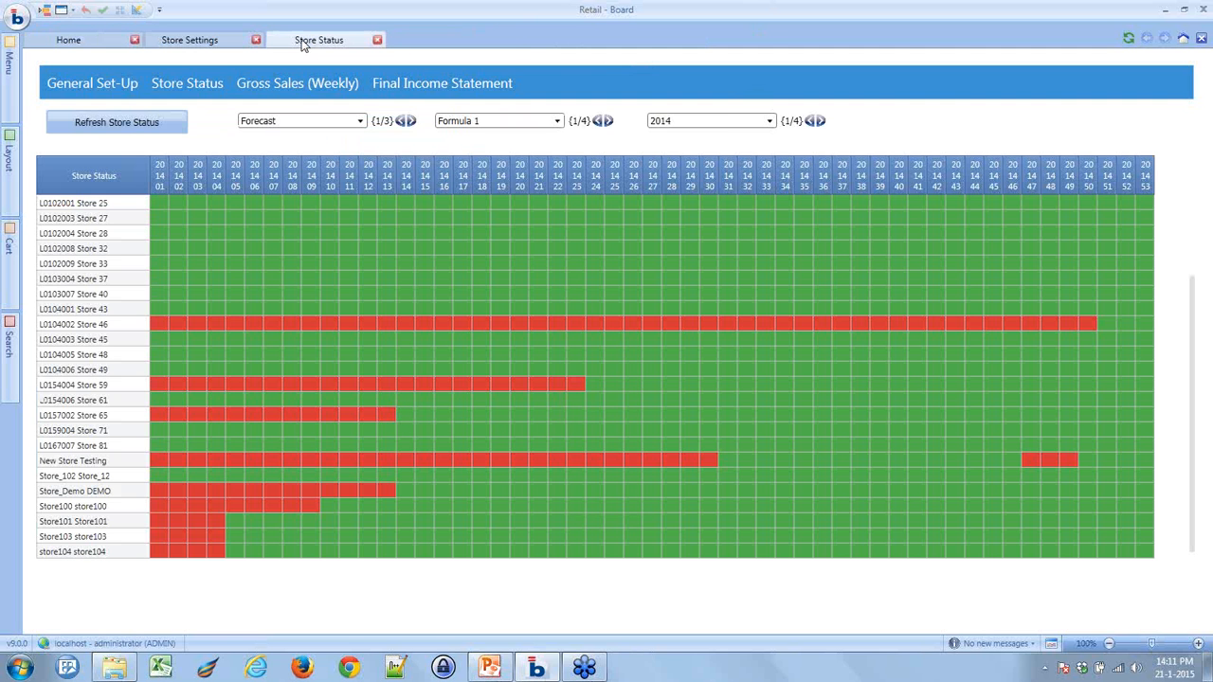
- Review the comparable stores in Store Settings and the like-for-like percentages on the LFL & VAT % screen
click(197, 39)
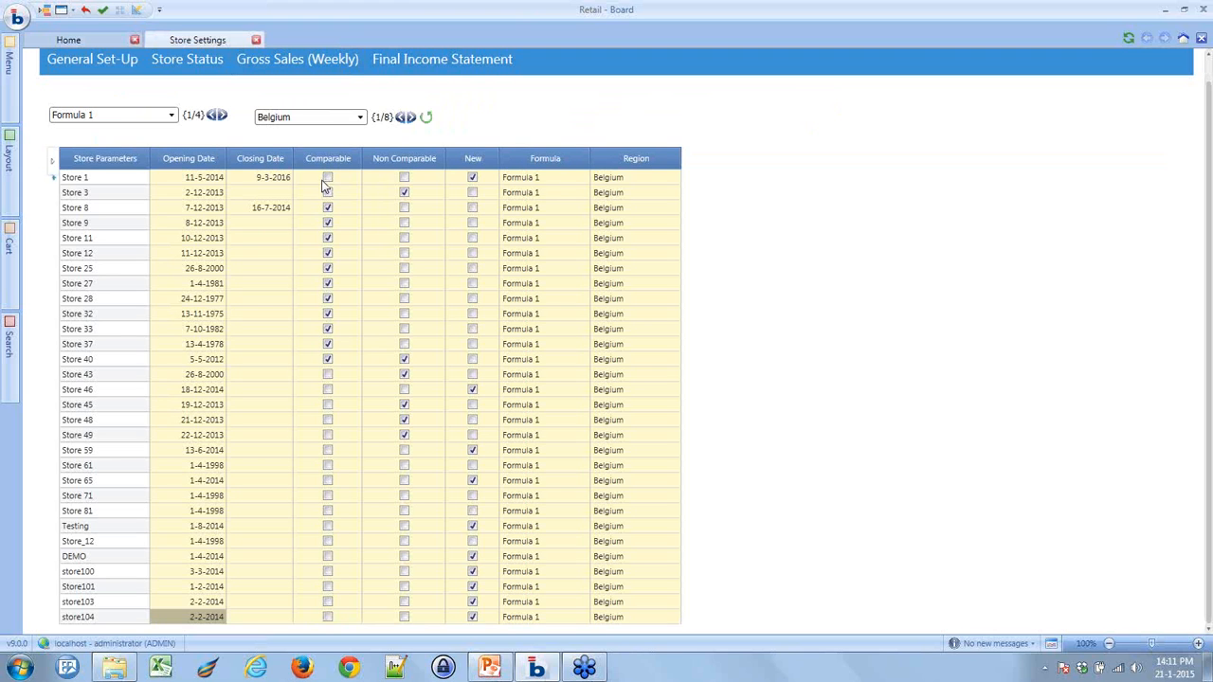
click(328, 210)
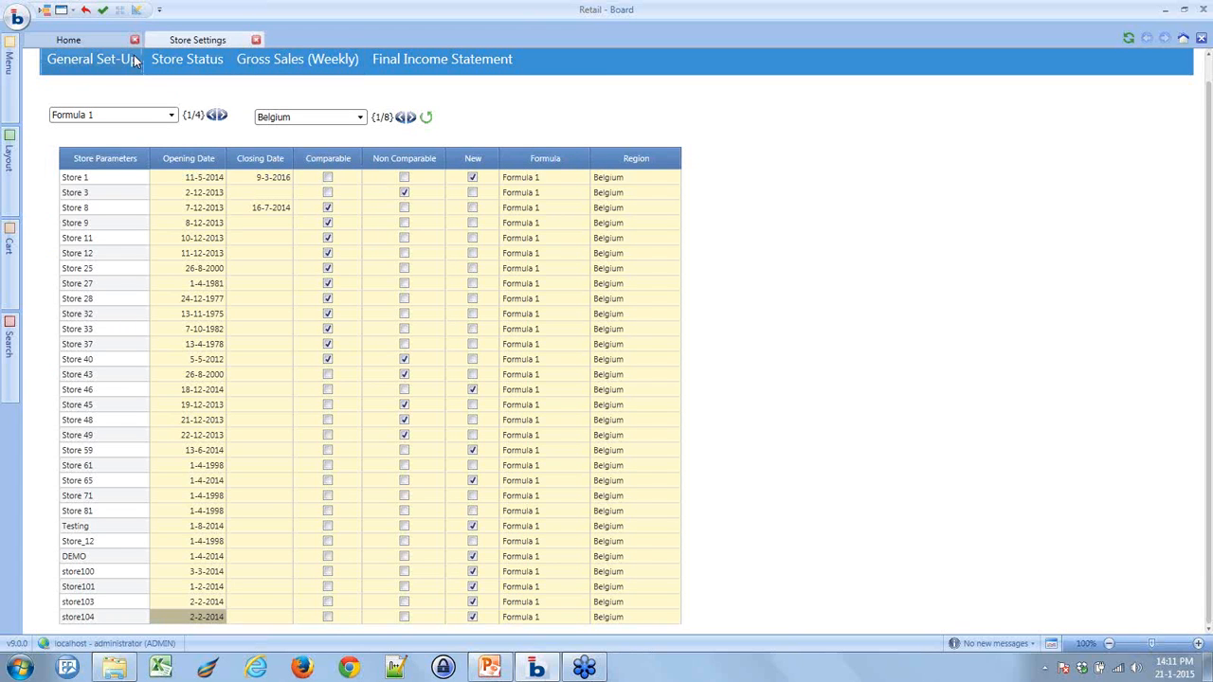
mouse_move(120, 60)
click(95, 129)
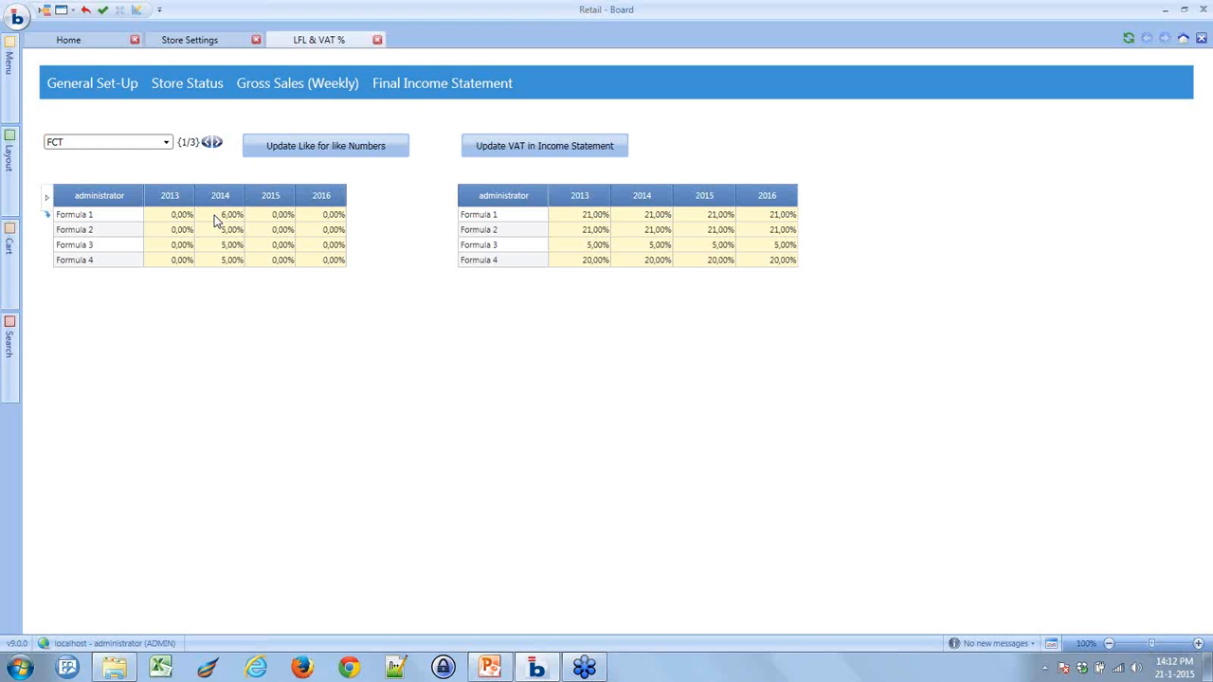
- Open the Comp Store: Gross Sales Adjustement screen for 2014 and run the Like for Like calculation
click(272, 89)
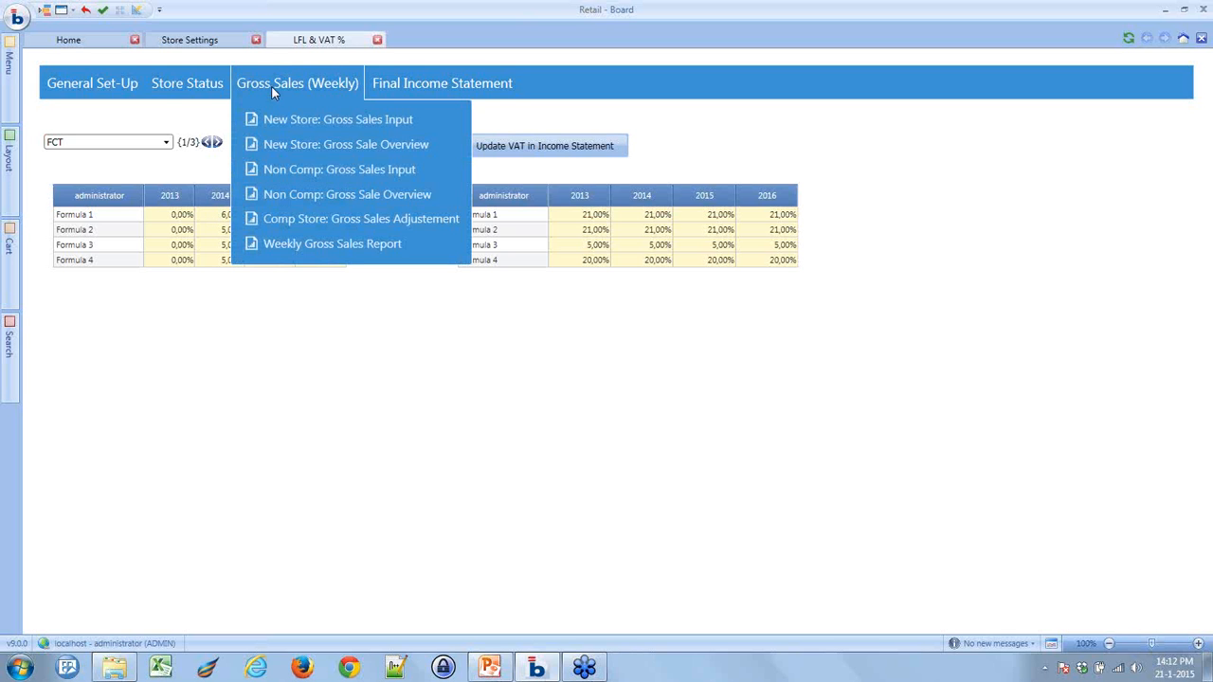
click(303, 219)
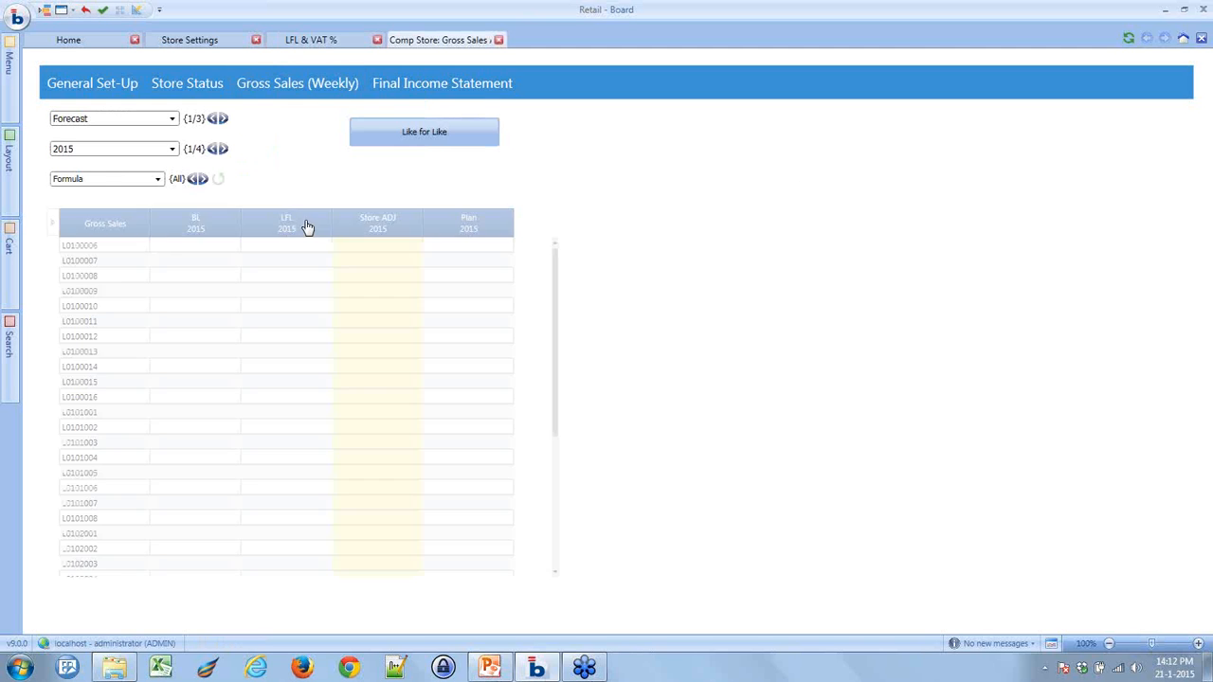
click(156, 149)
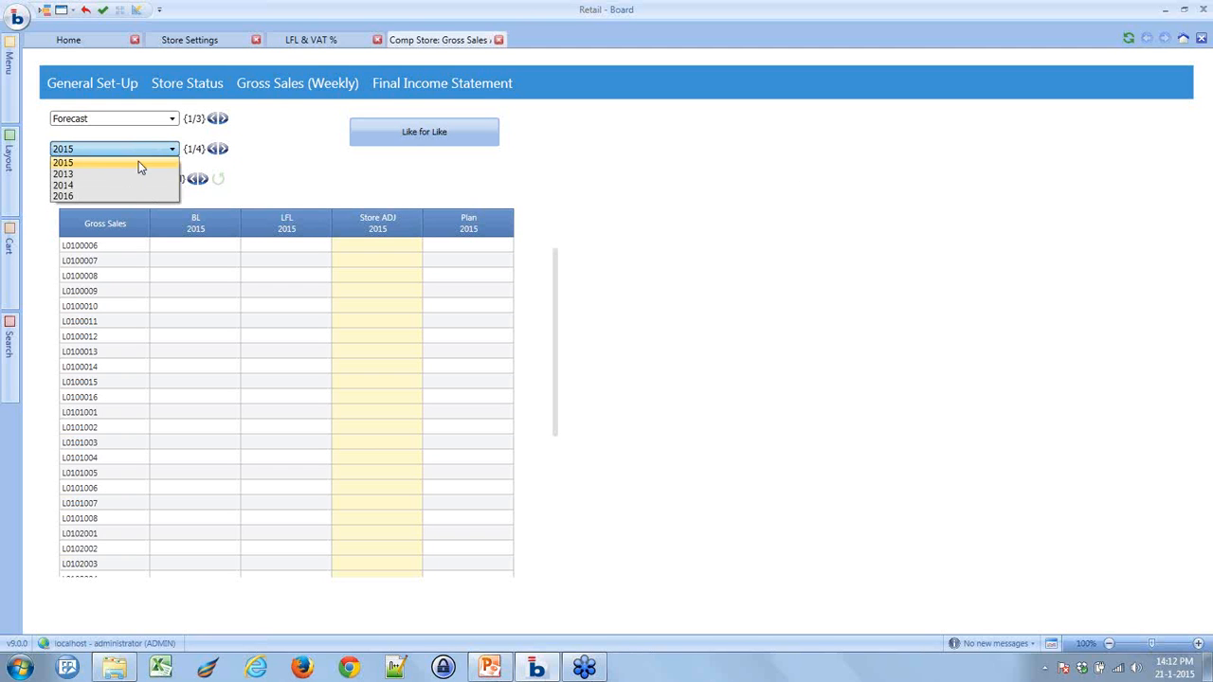
click(126, 181)
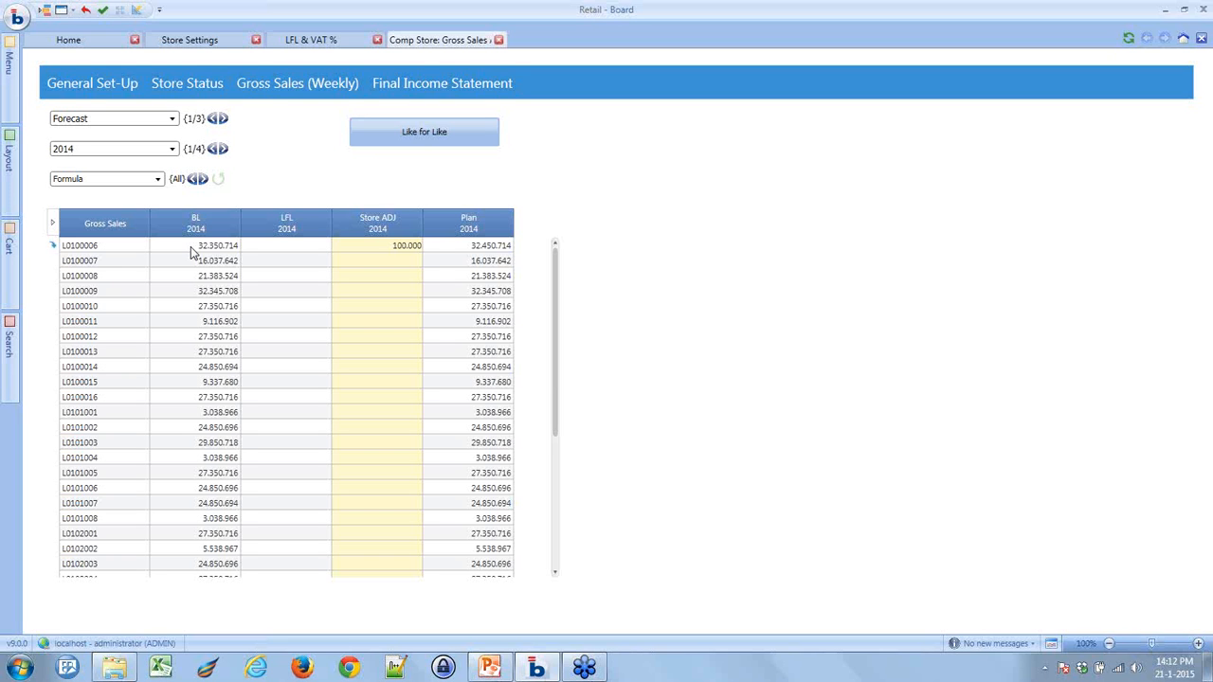
click(444, 130)
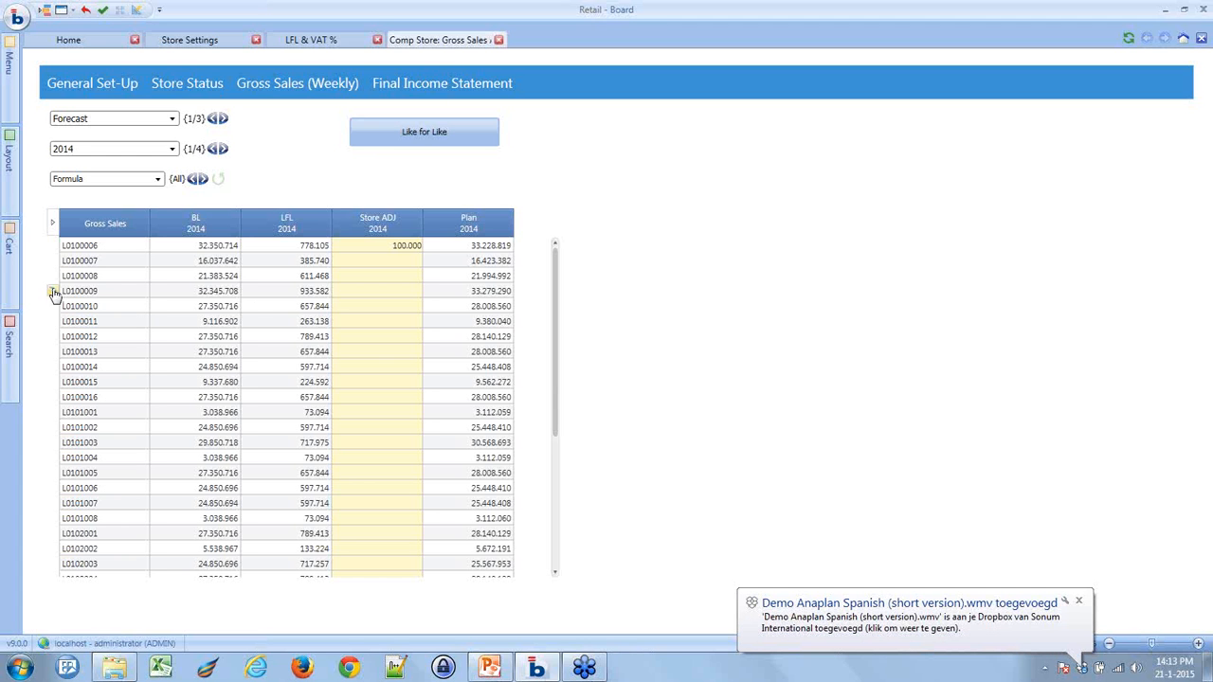
- Drill store L0100009 down by week and try to save store adjustments of 30.000 for week 09 and -30.000 for week 10
click(53, 292)
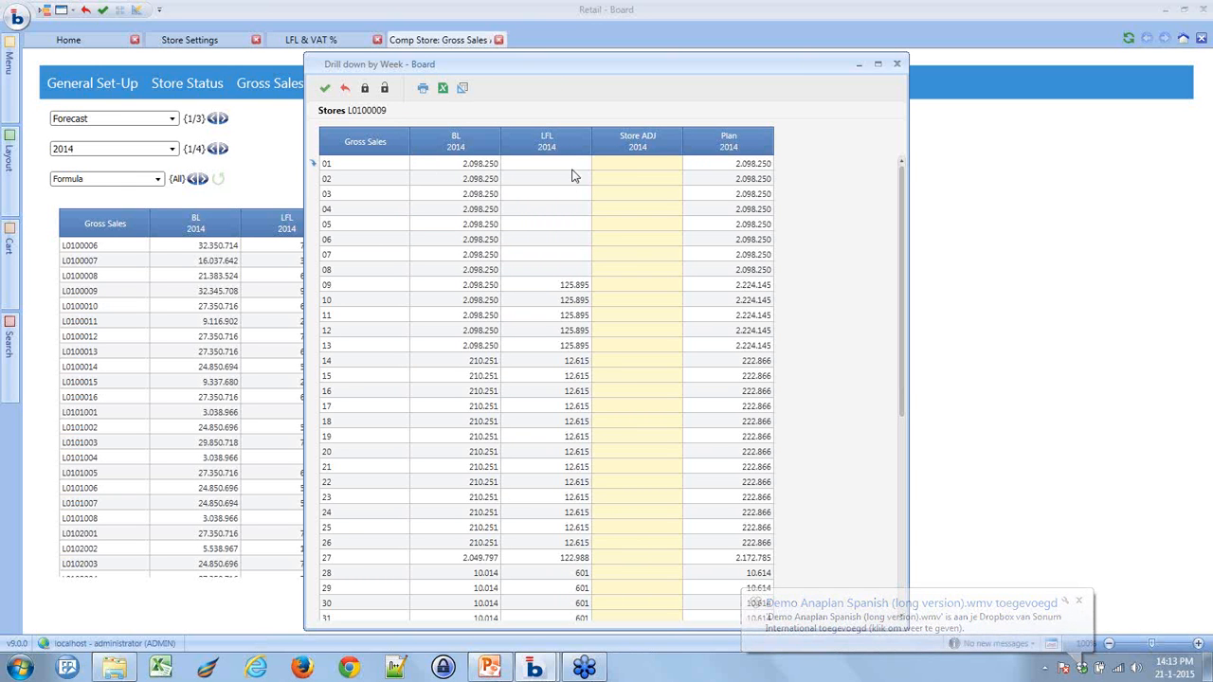
drag(571, 171, 577, 271)
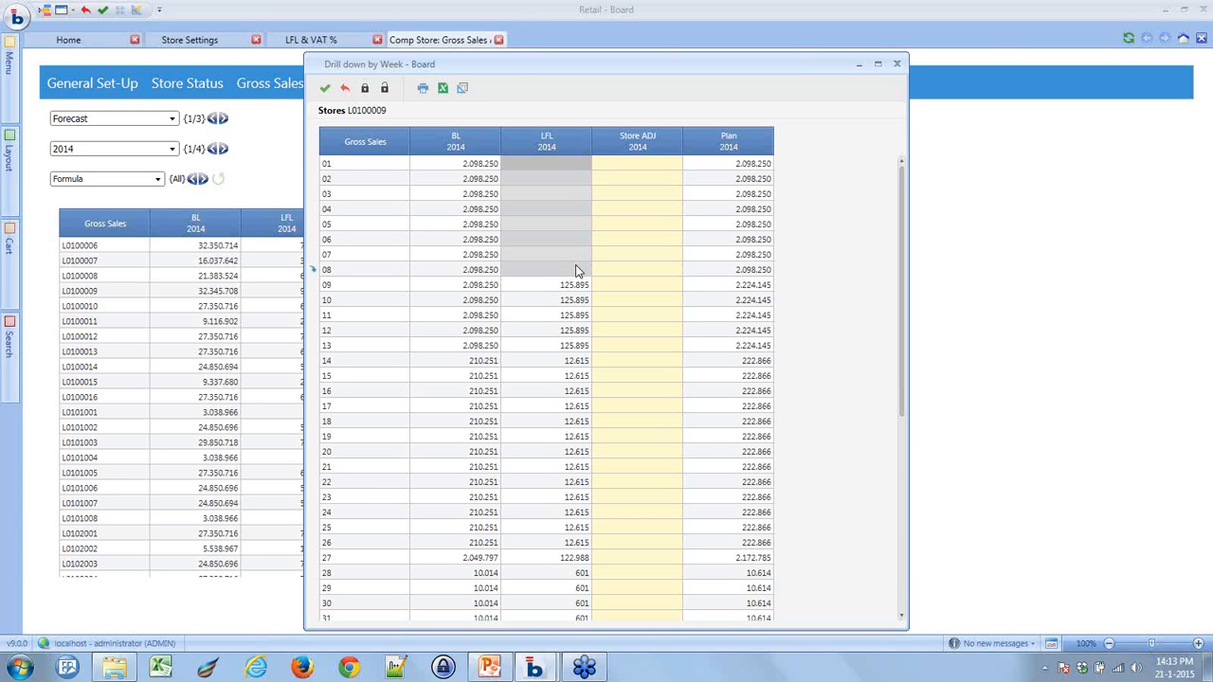
click(623, 285)
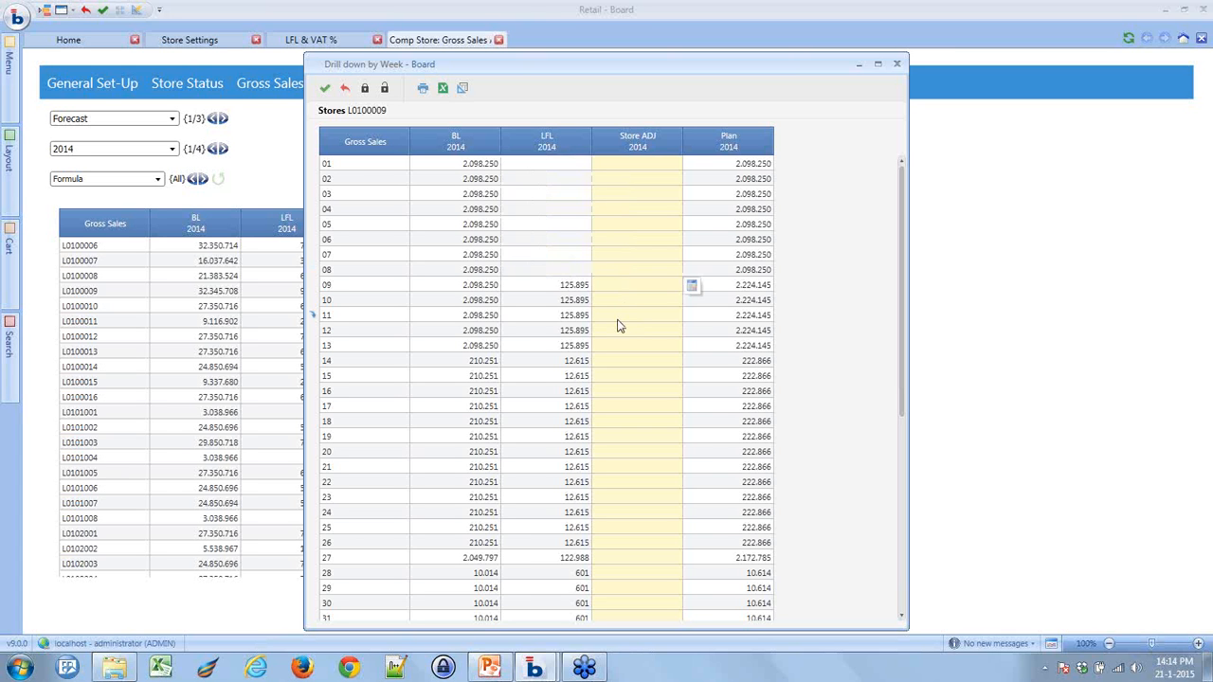
text(30000)
key(Return)
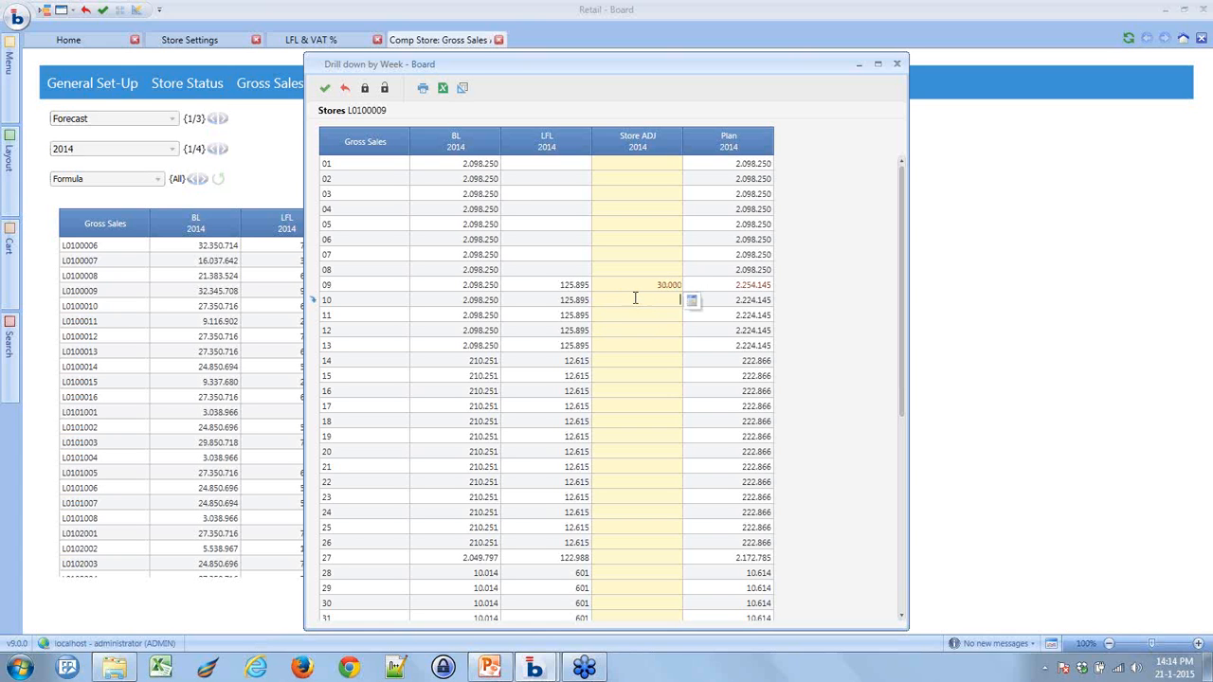
text(-30000)
key(Return)
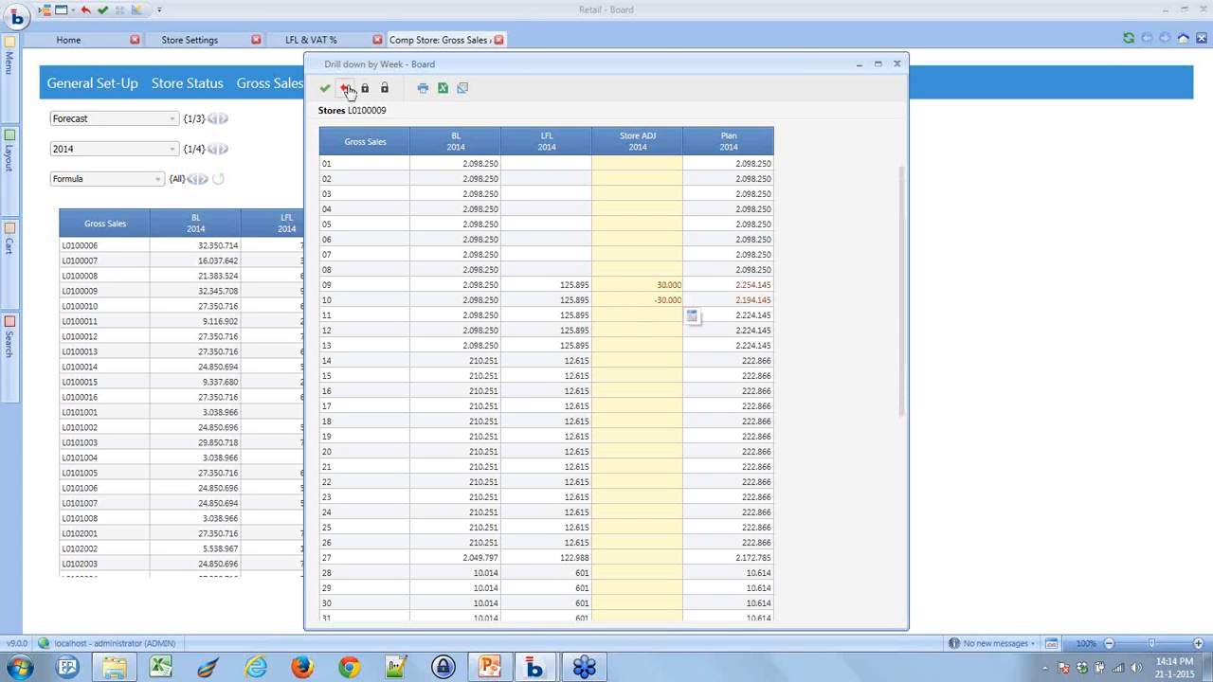
click(325, 87)
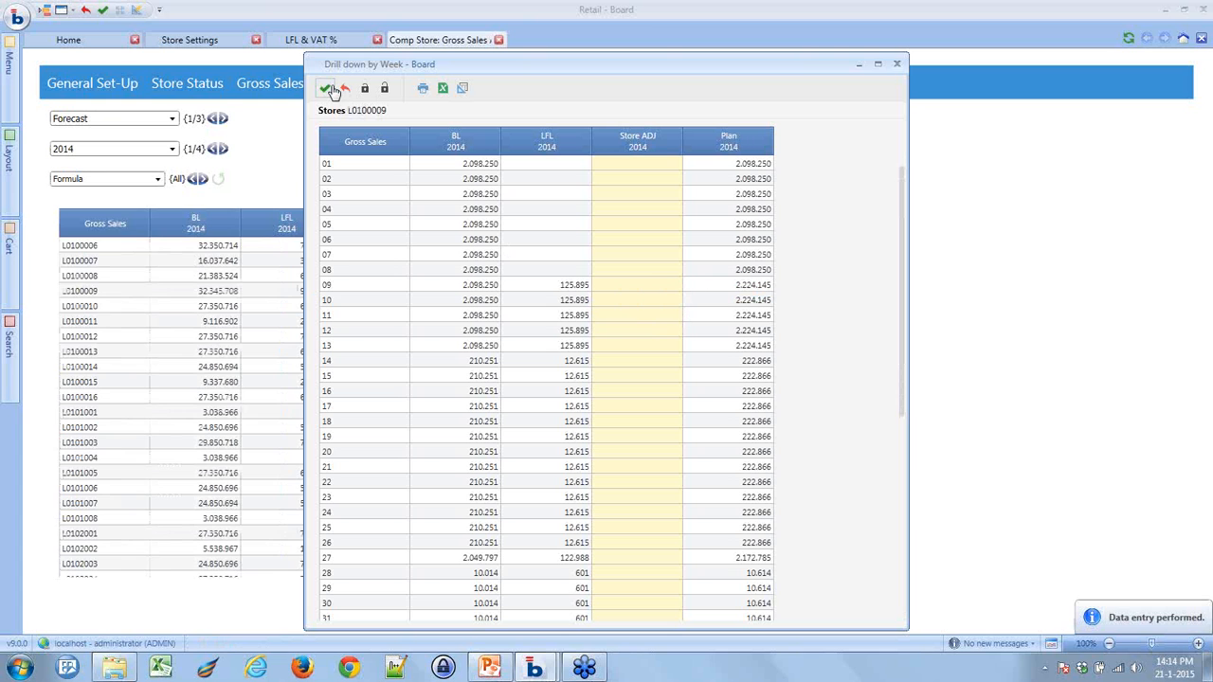
click(609, 299)
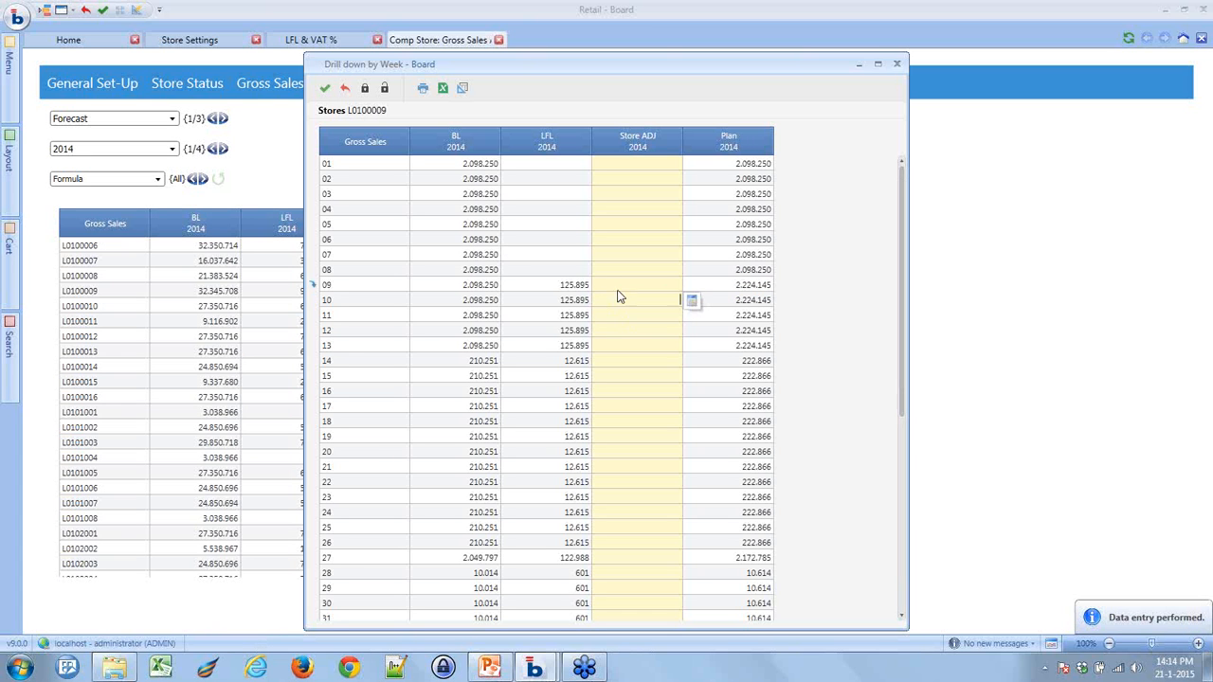
click(618, 289)
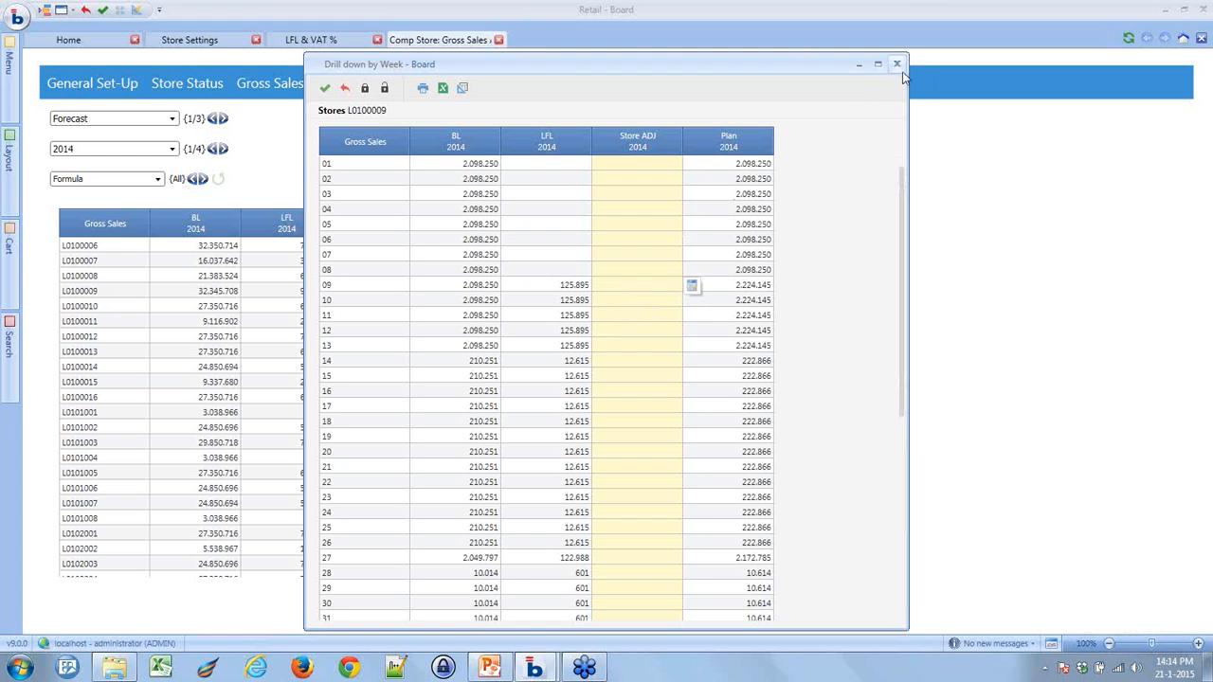
- Close the week drill-down and set the 2014 Store ADJ of store L0100009 to 60.000
click(898, 65)
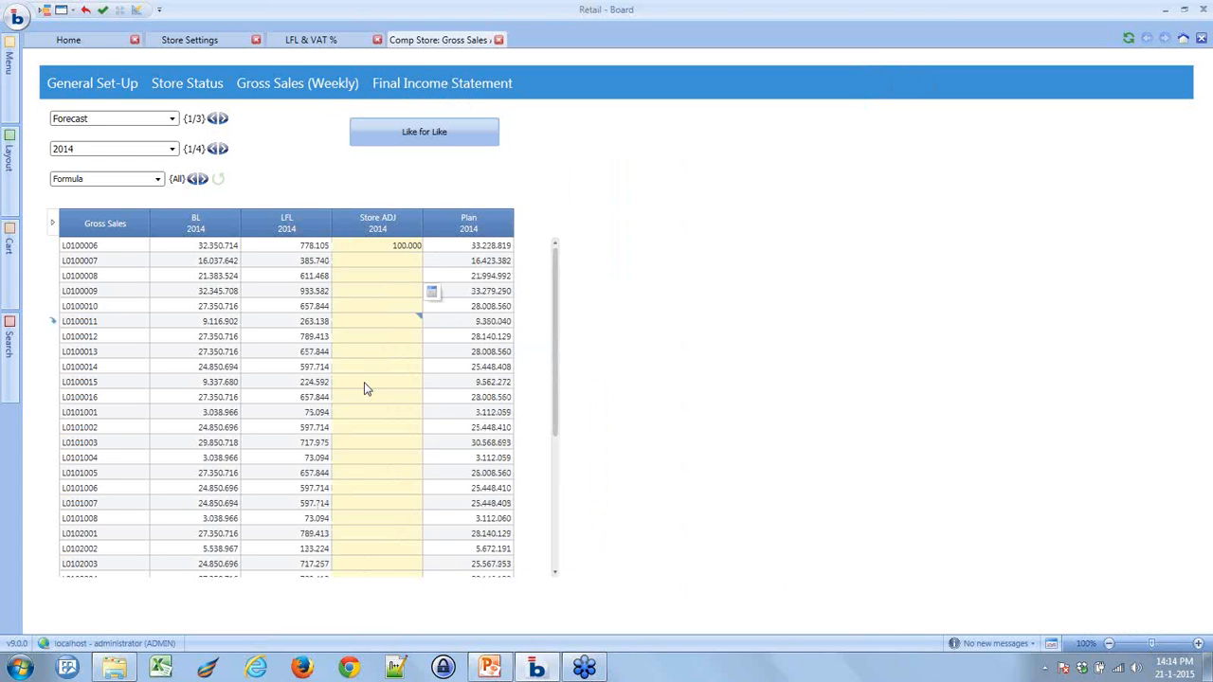
text(60000)
click(407, 301)
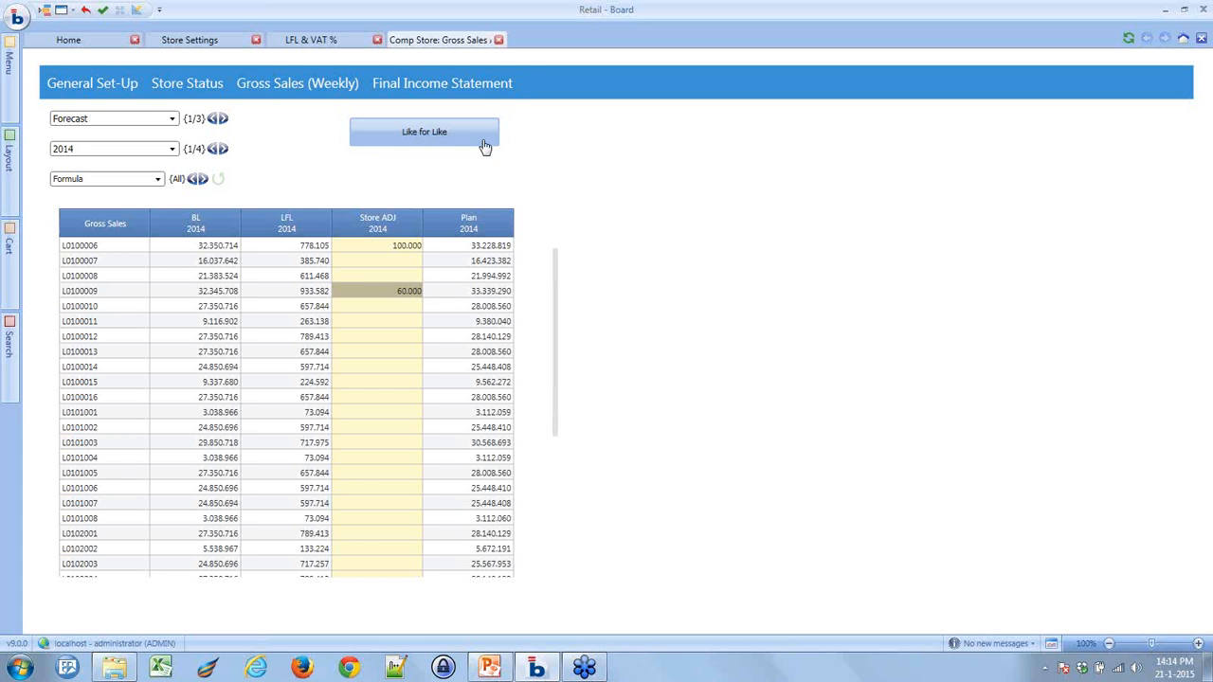
- Close the Comp Store and LFL & VAT % screens, and open the week vs period screen filtered to 2014
click(499, 41)
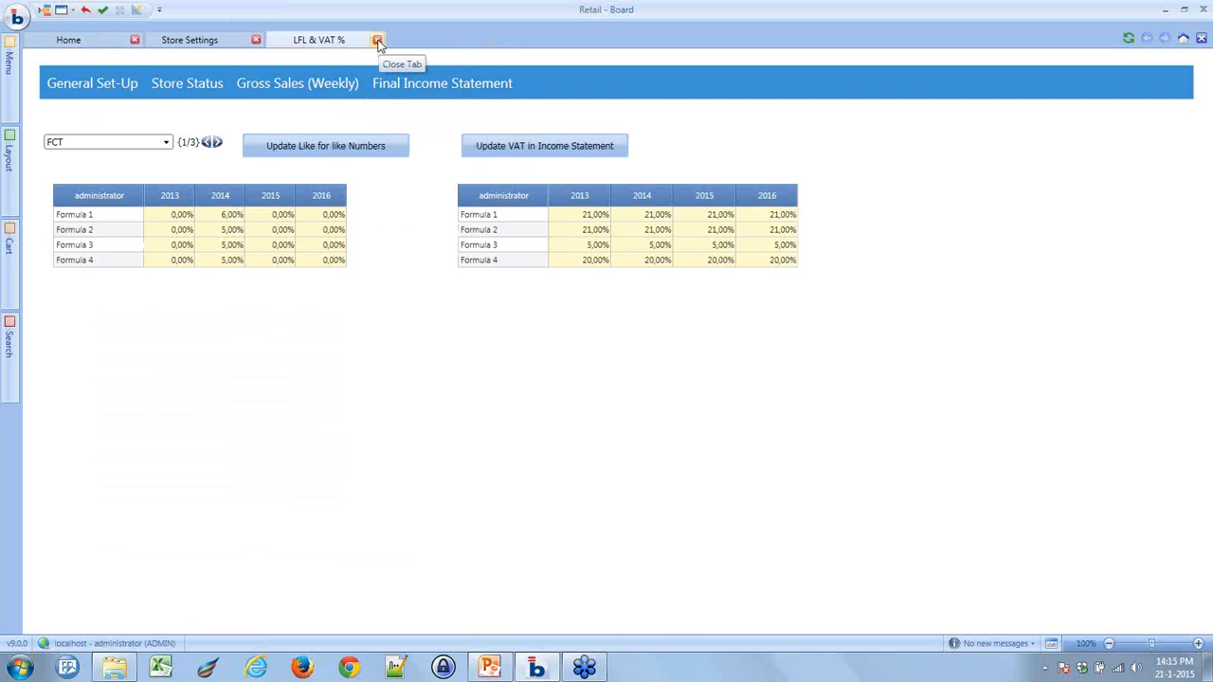
click(377, 42)
click(17, 18)
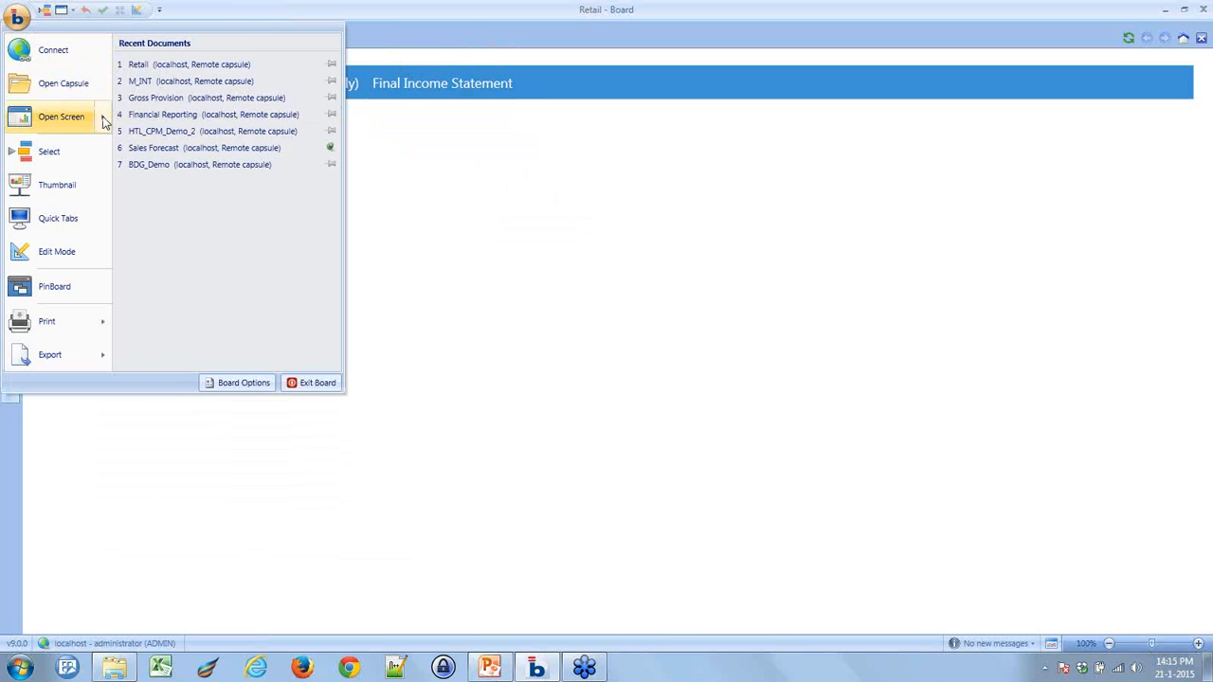
mouse_move(105, 120)
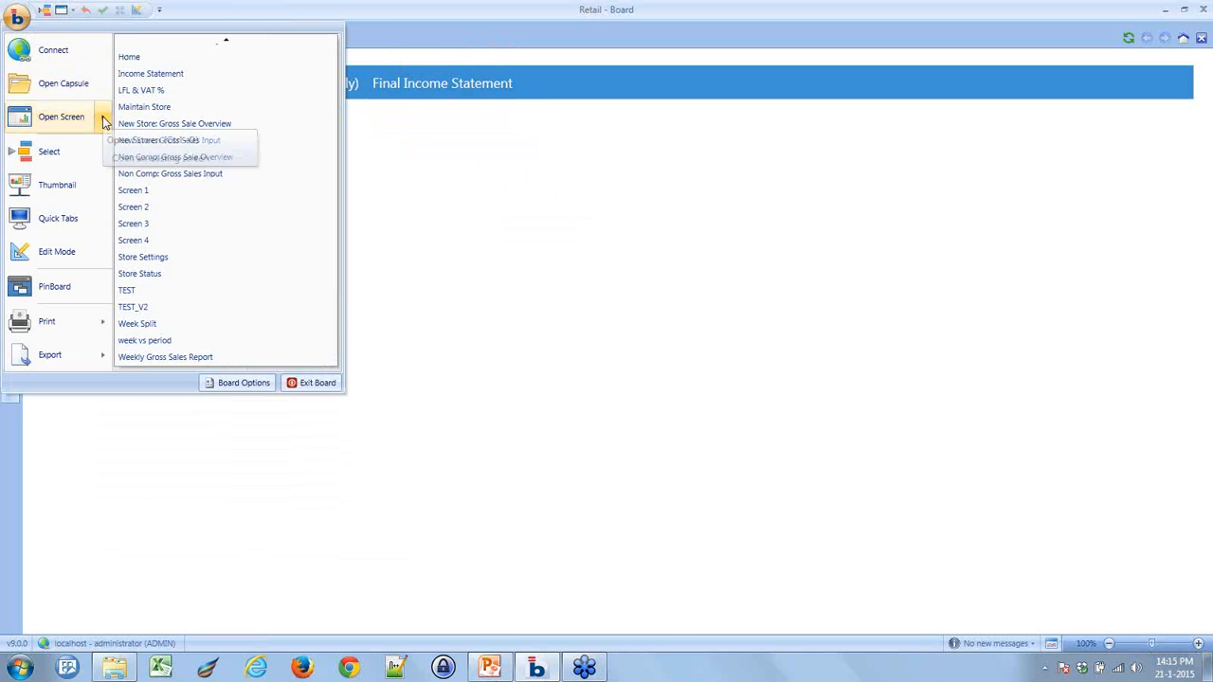
click(163, 340)
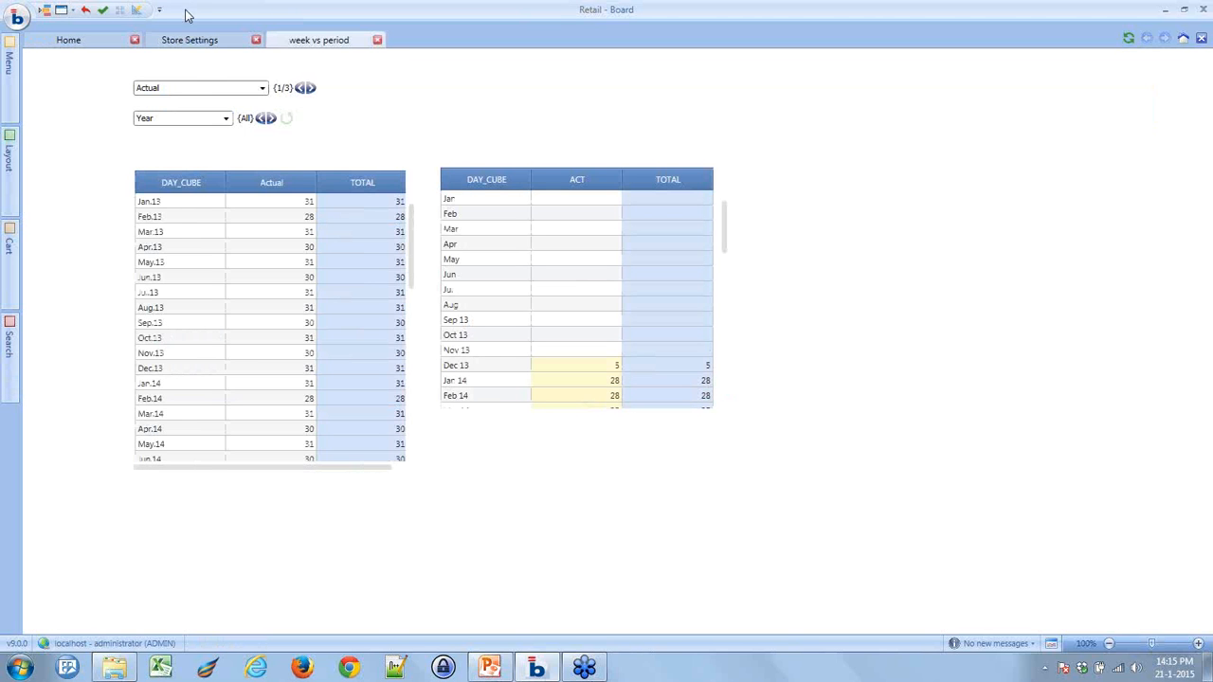
click(222, 119)
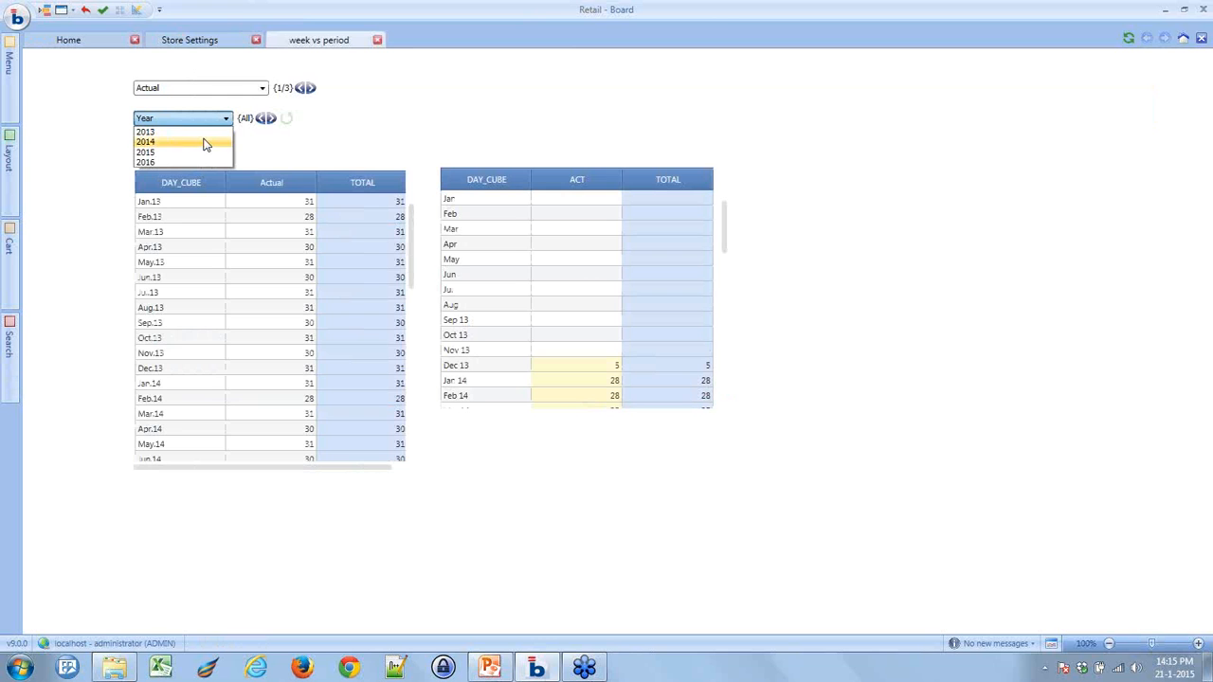
click(170, 141)
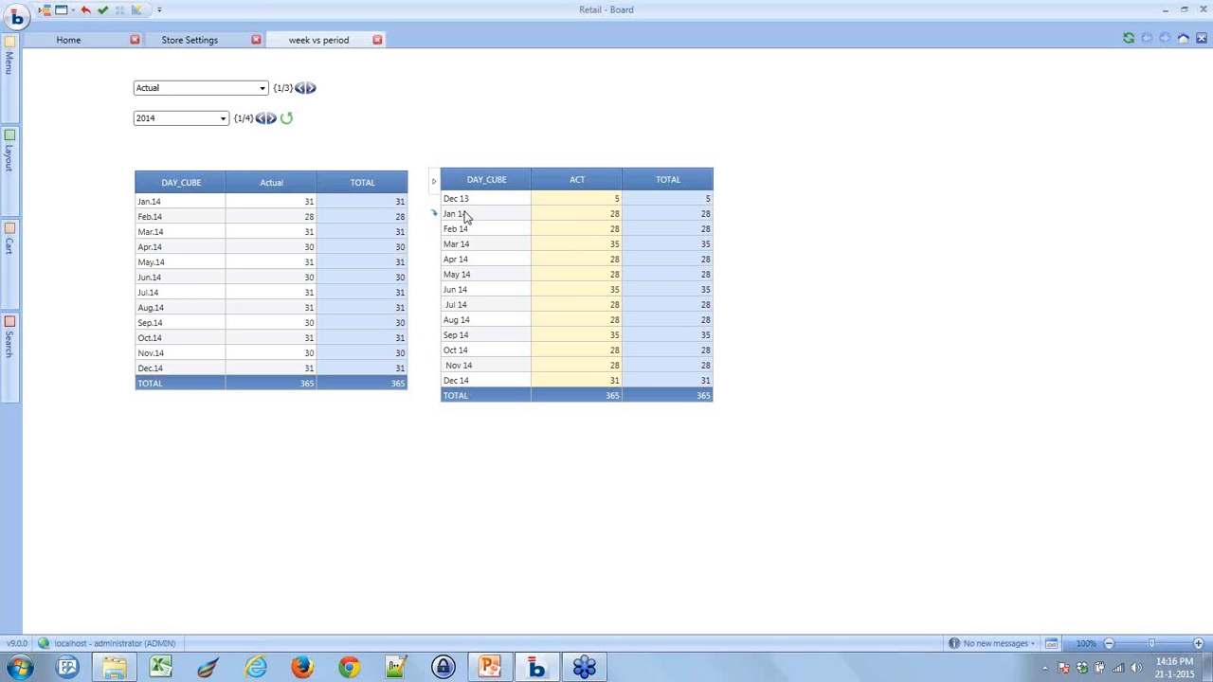
- Drill Jan 14 down through week 201404 to its days, save an ACT value of 10 for 1-2-2014, and close both drill-downs
click(436, 216)
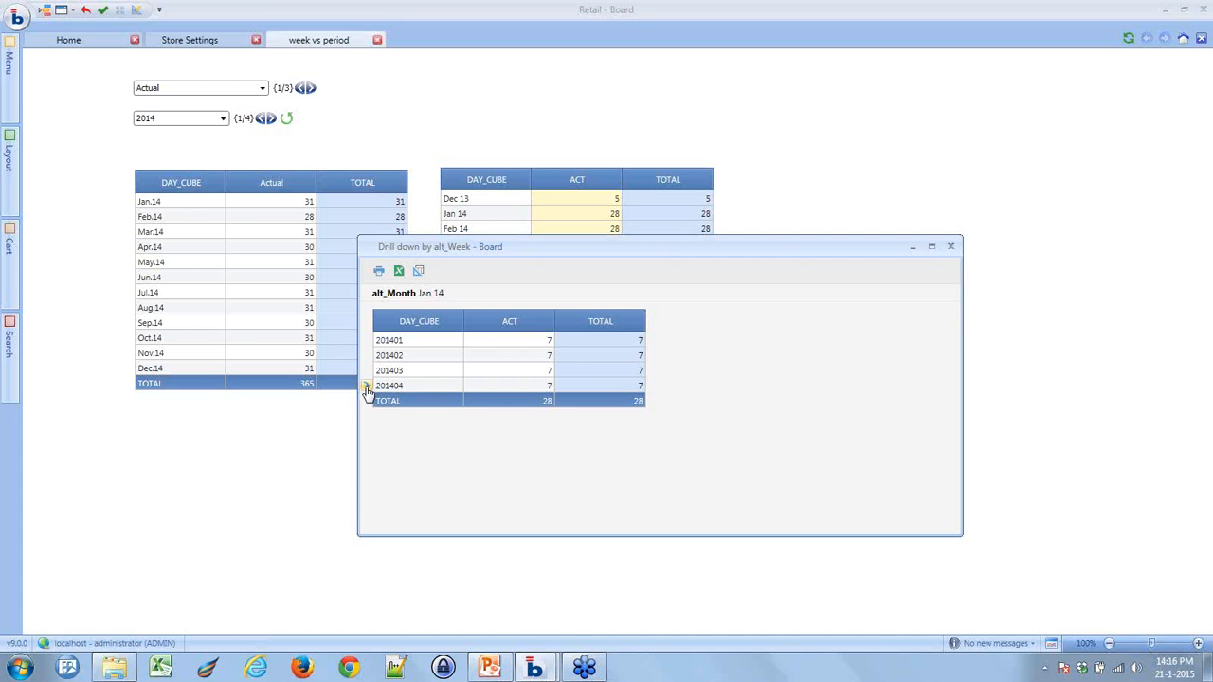
click(367, 387)
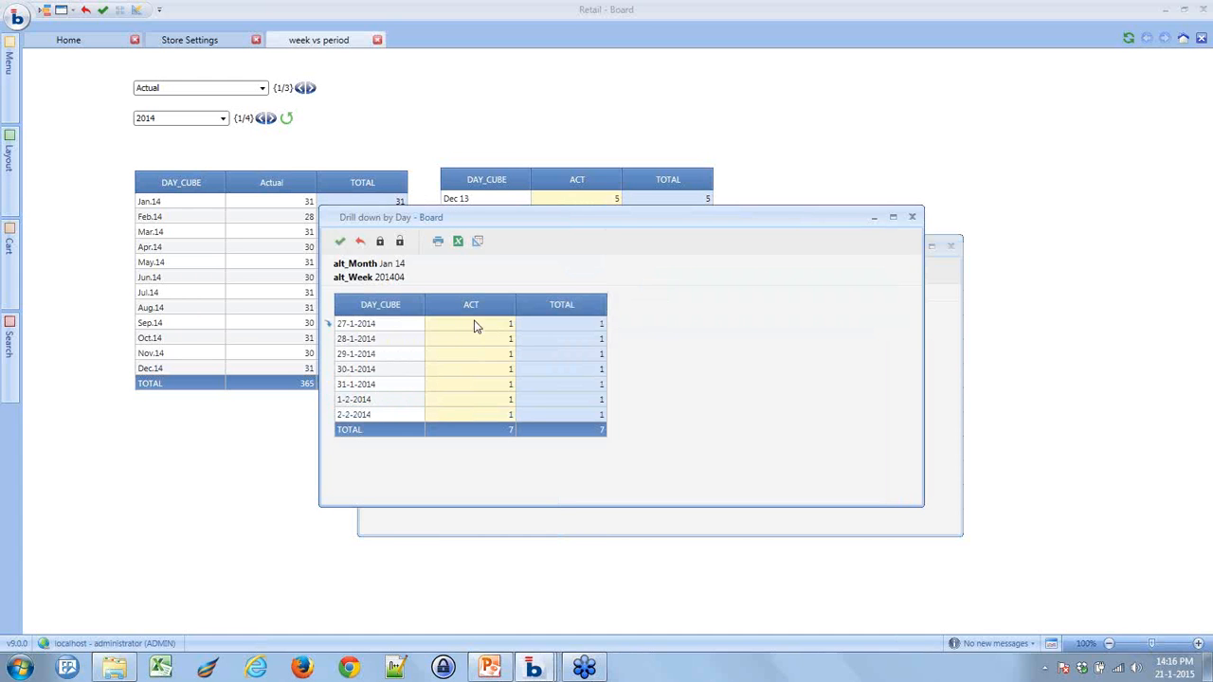
click(471, 400)
text(10)
click(340, 240)
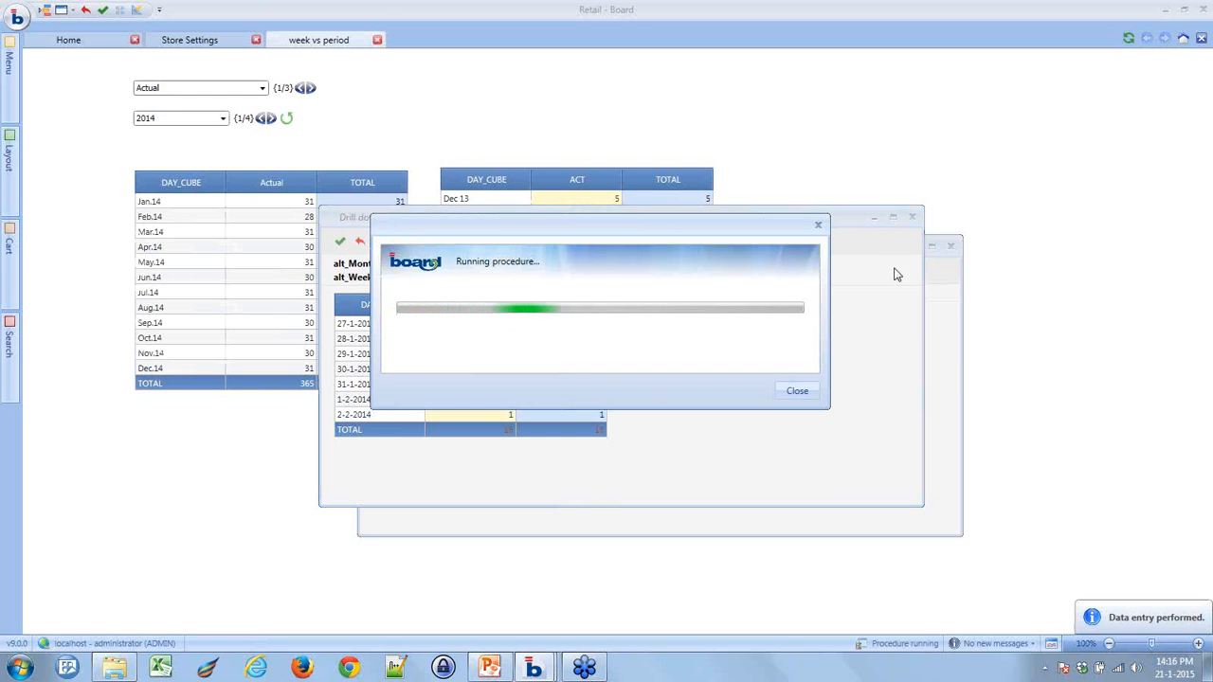
click(912, 217)
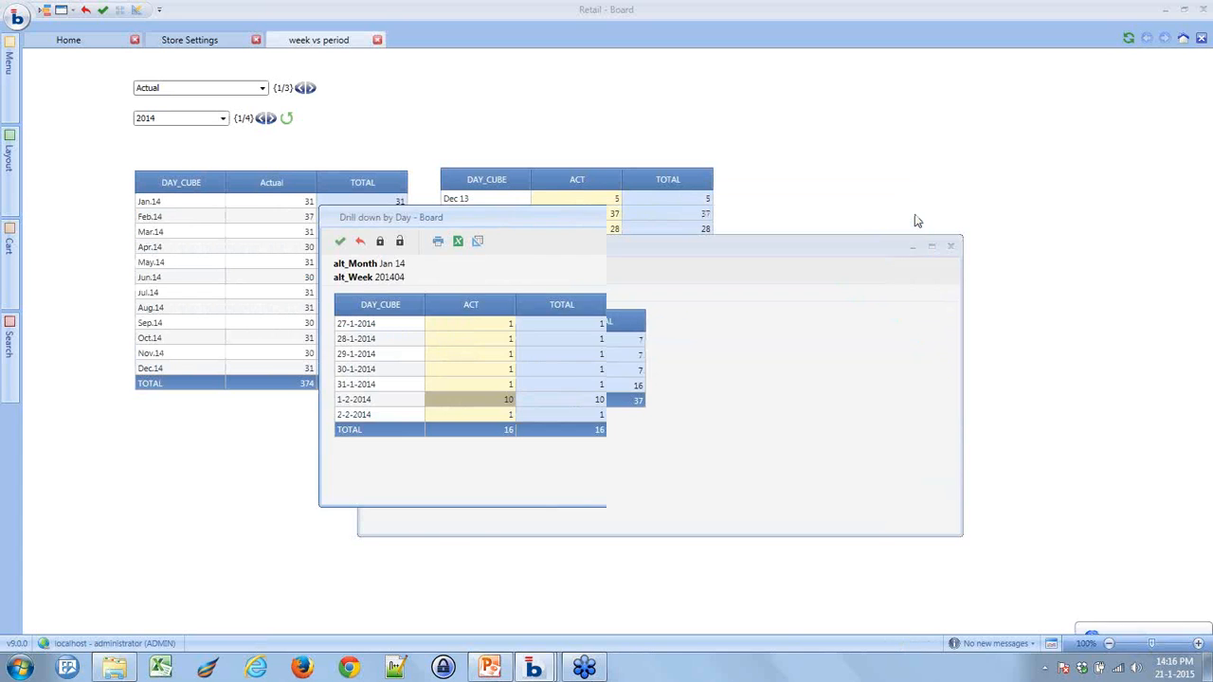
click(950, 246)
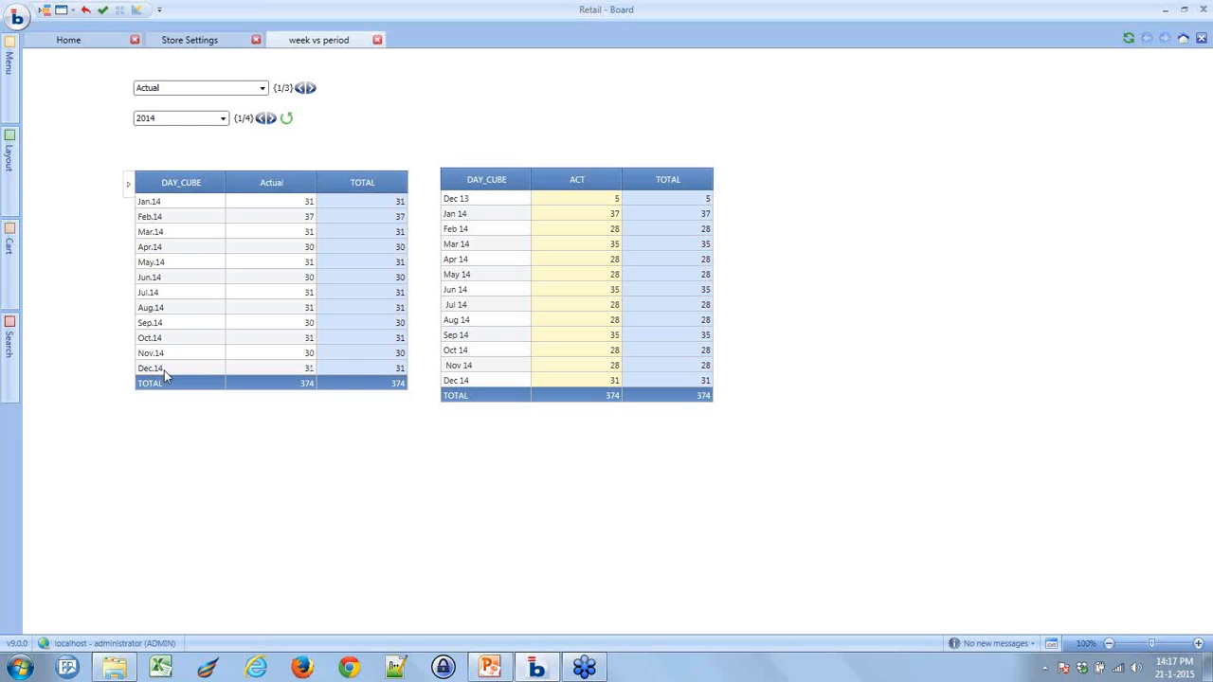
- Close the week vs period and Store Settings screens, and start presenting the Wrap Up slide in the PowerPoint presentation
click(377, 40)
click(255, 40)
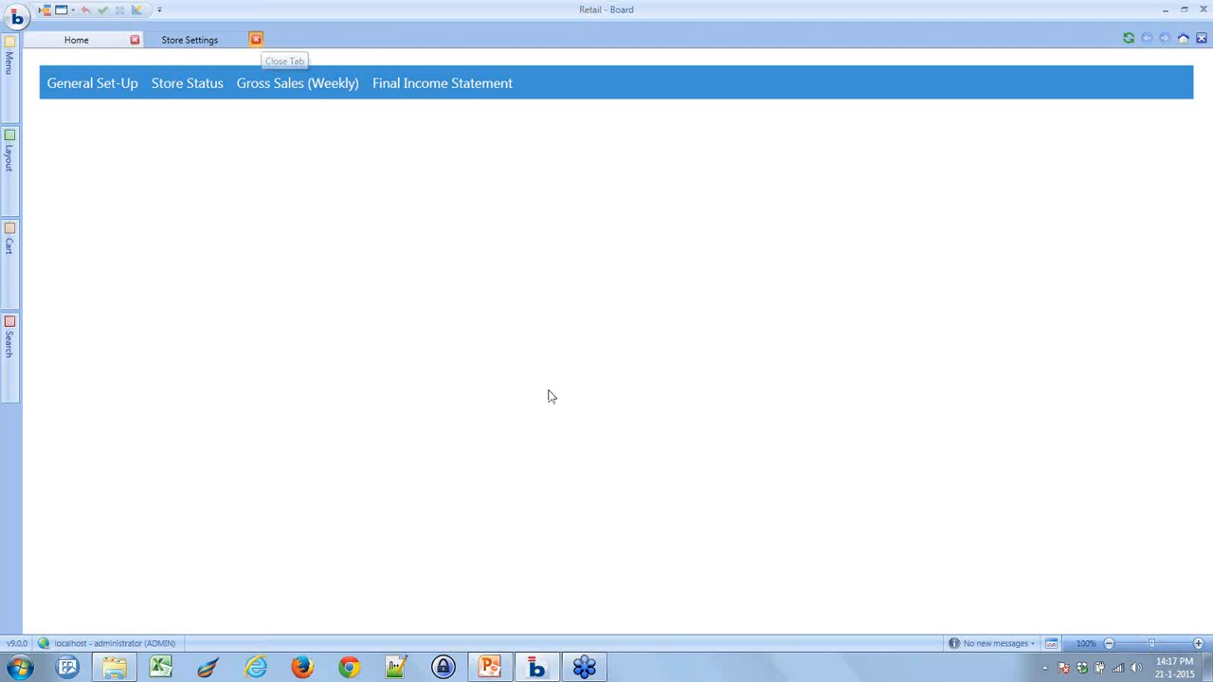
click(490, 663)
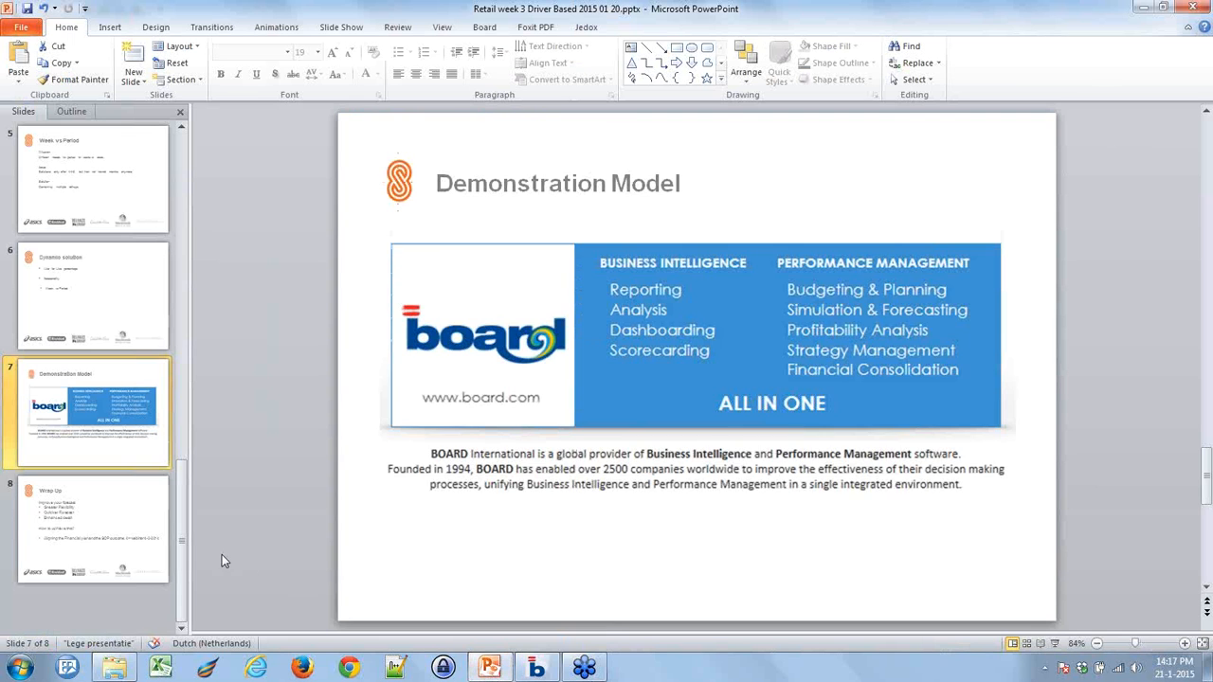
click(136, 533)
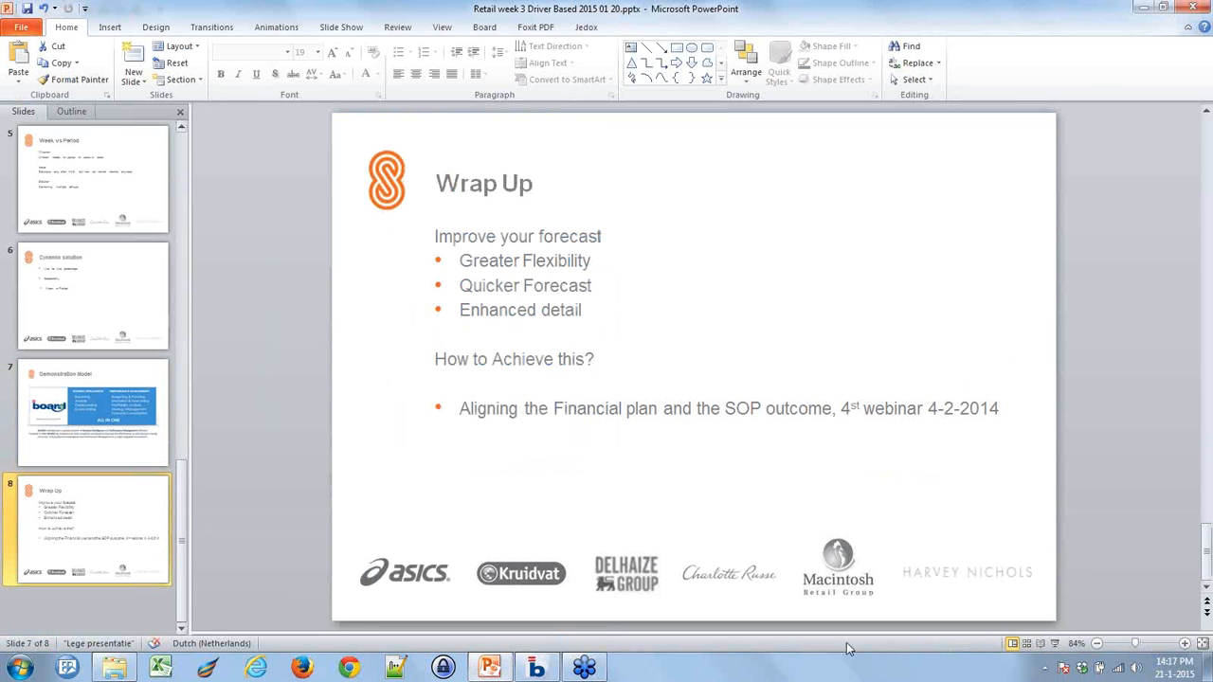
click(1057, 645)
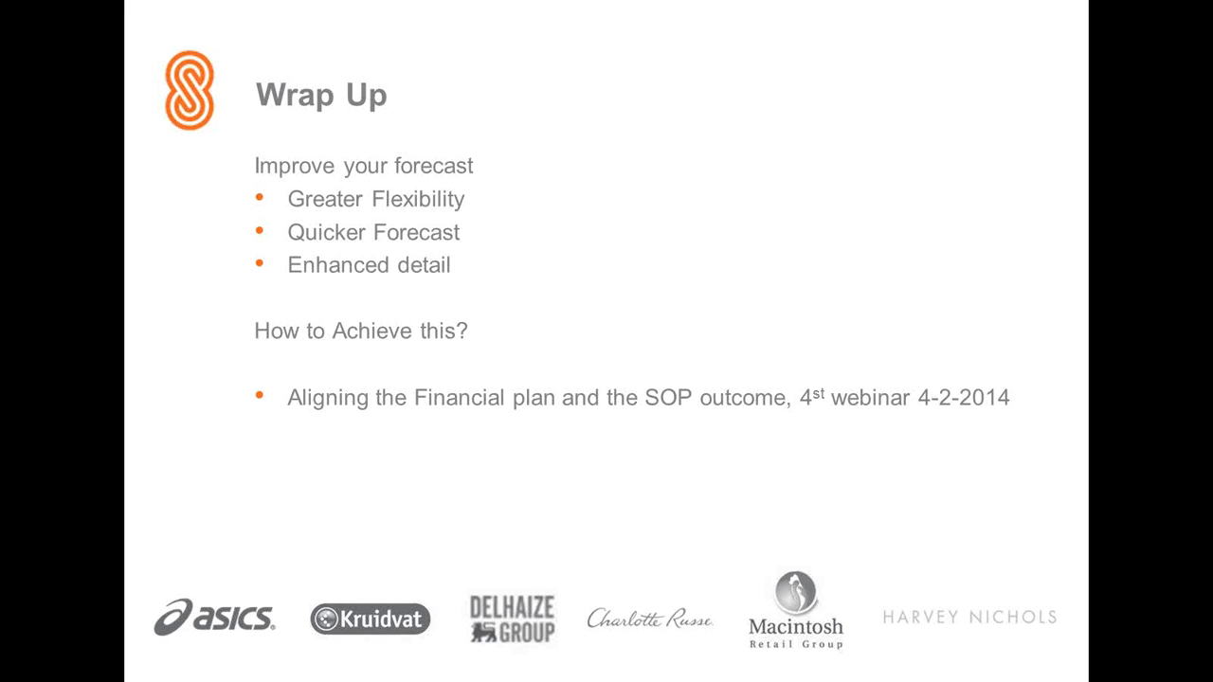